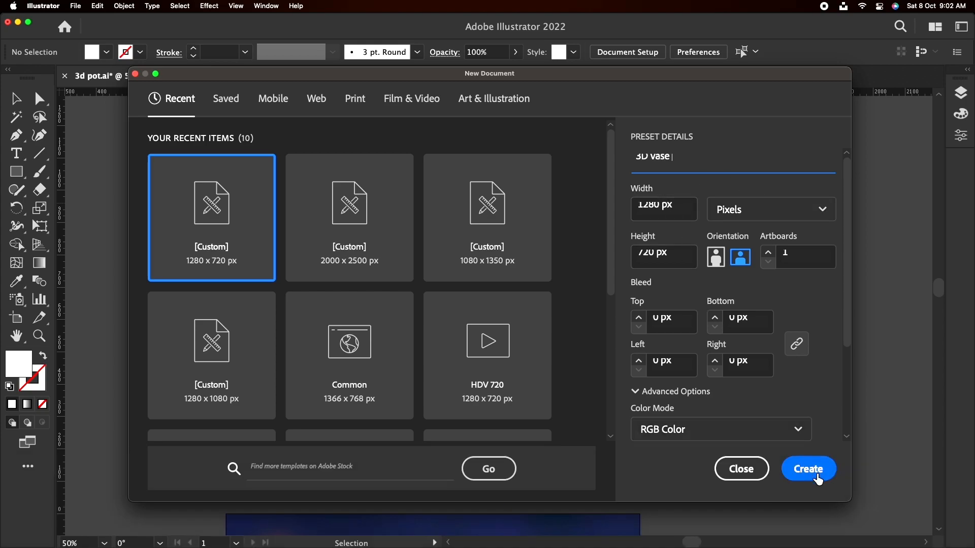
Create the 1280 × 720 px document "3D vase" and add a 1280 × 720 px rectangle to it
left_click(808, 469)
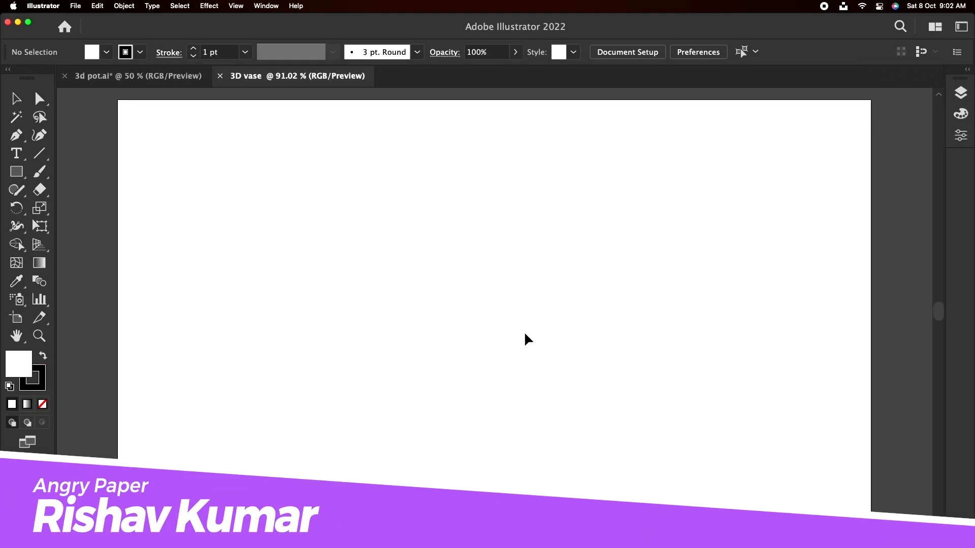
key("super+minus")
key("m")
left_click(514, 350)
type("1280")
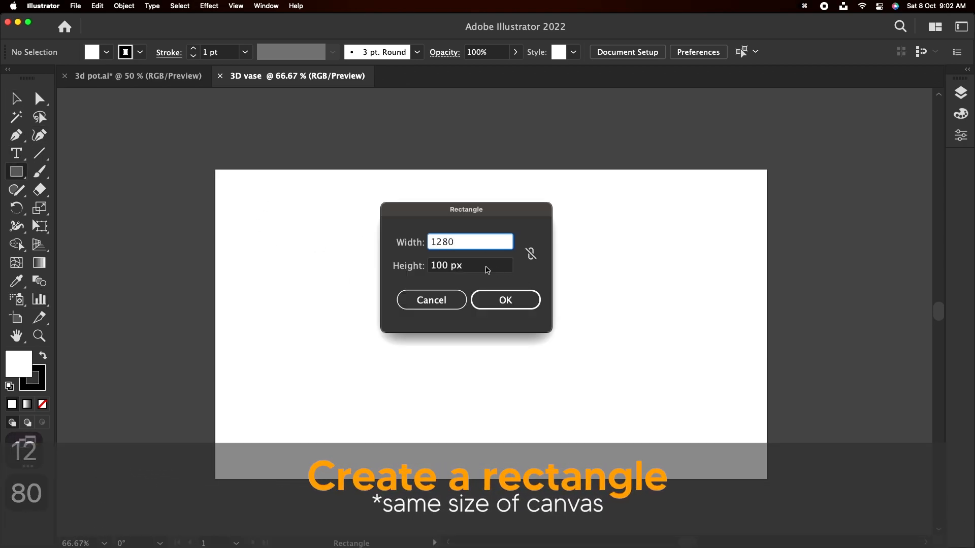
key("Tab")
type("720")
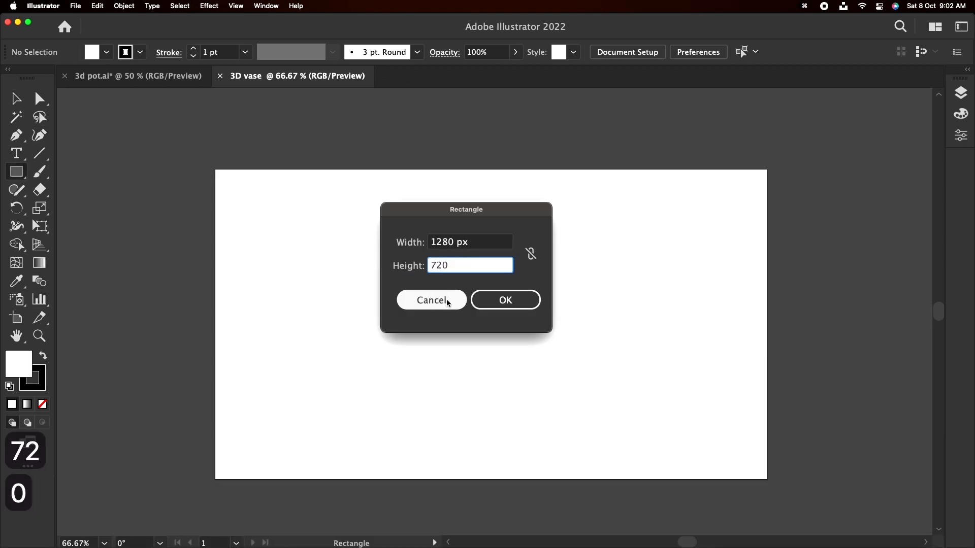
left_click(482, 300)
Align the rectangle to the artboard's horizontal and vertical centre so it covers the whole canvas
left_click(28, 102)
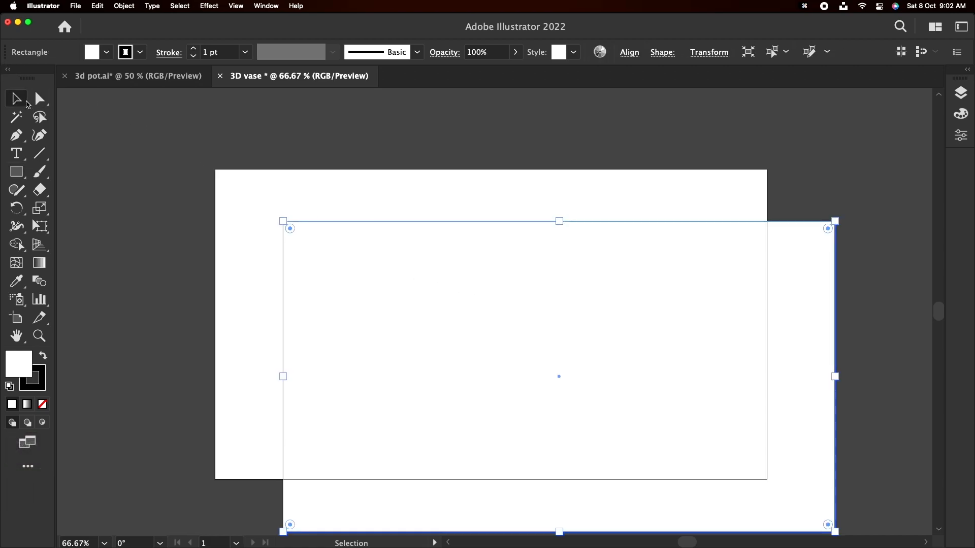
left_click(628, 53)
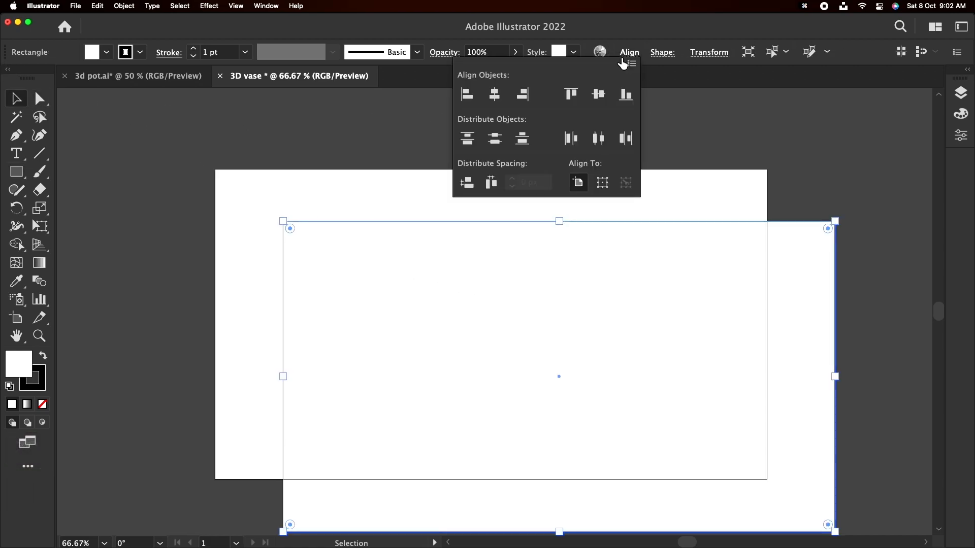
left_click(504, 90)
left_click(598, 94)
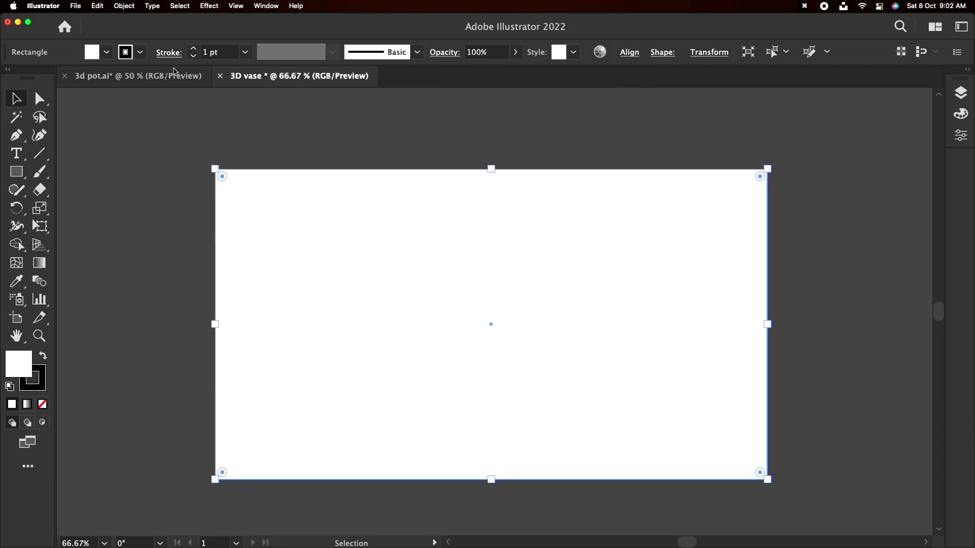
Copy the dark blue and yellow colour squares from the 3d pot.ai document and place them beside the 3D vase artboard
left_click(174, 74)
left_click_drag(302, 280, 398, 358)
left_click_drag(390, 355, 147, 261)
left_click(174, 269)
left_click(223, 200)
left_click(240, 208)
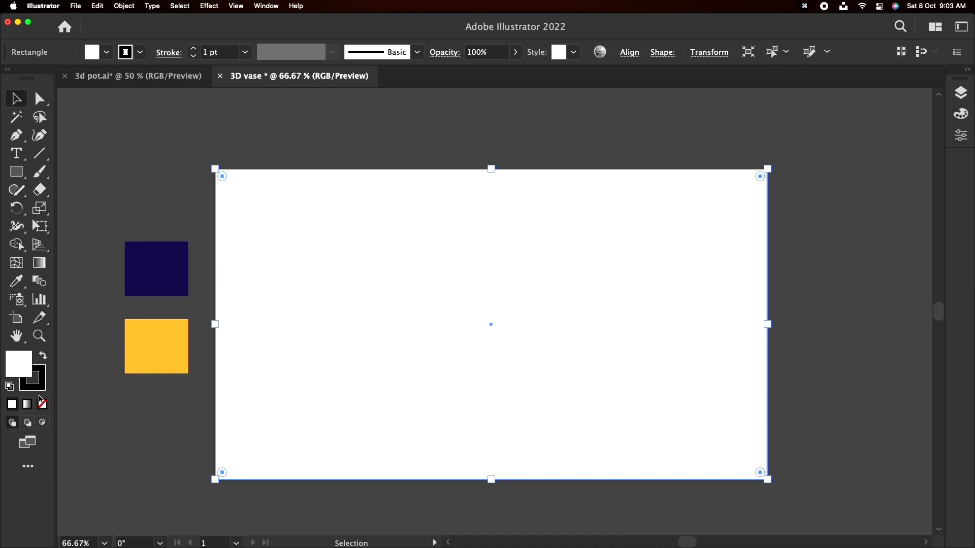
Fill the background rectangle with dark navy #18212D and lock it
left_click(44, 357)
left_click(202, 304)
left_click(341, 254)
double_click(19, 364)
left_click(612, 401)
left_click(827, 328)
left_click_drag(706, 414, 699, 409)
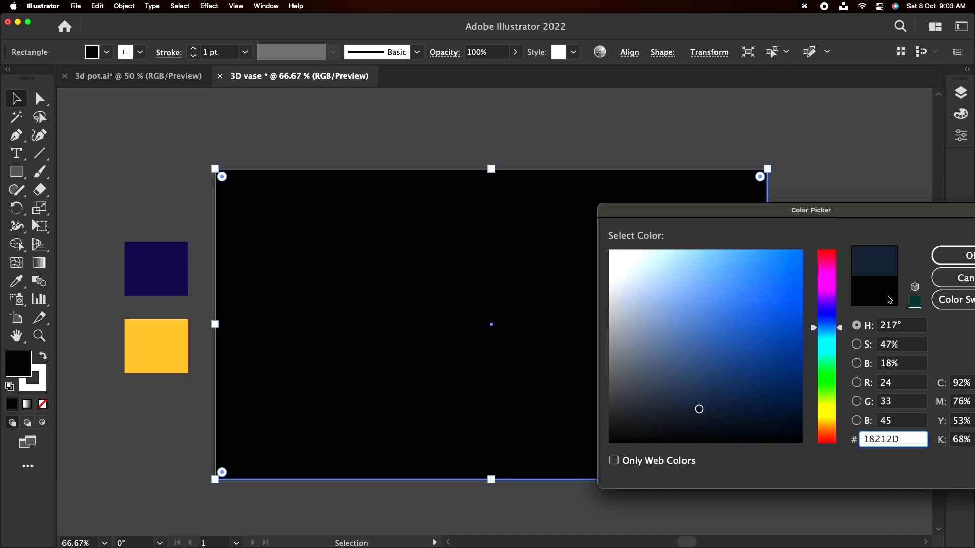
key("Return")
left_click(330, 265)
key("super+2")
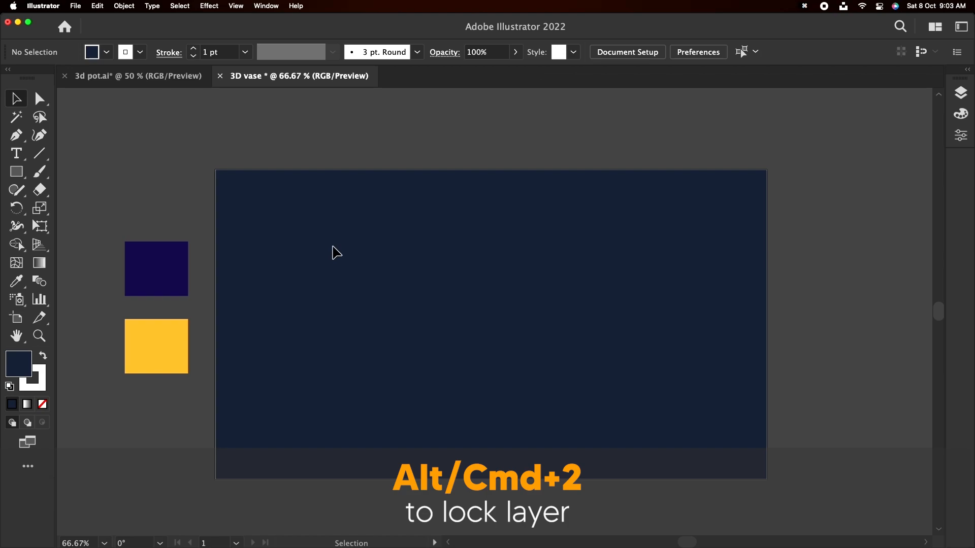
Show the rulers and place a vertical guide near the middle of the artboard, at about 625 px
key("super+1")
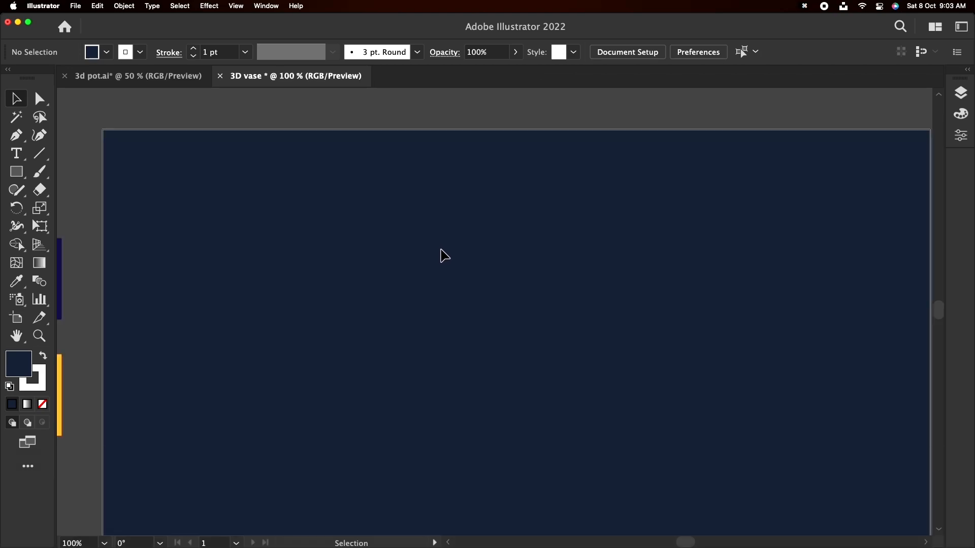
key("space")
left_click_drag(467, 282, 441, 247)
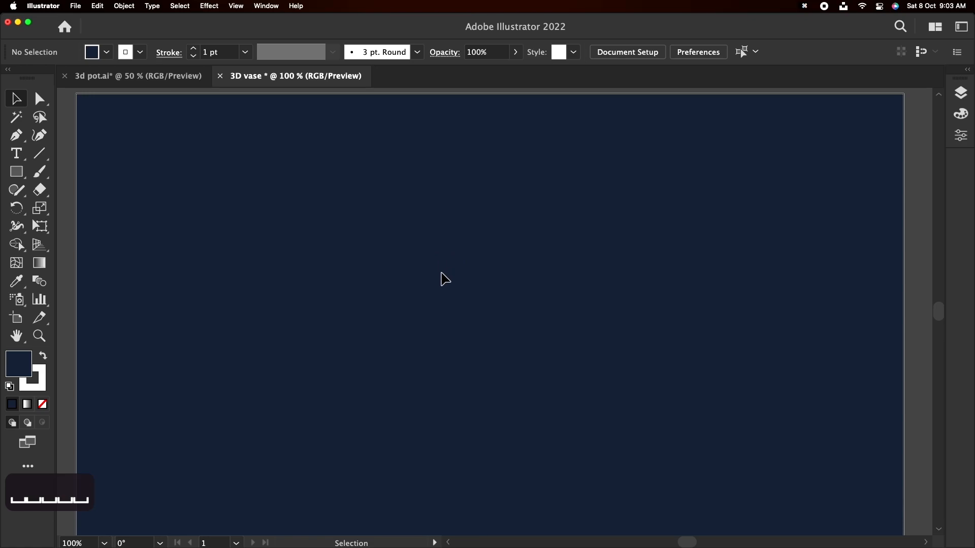
scroll(445, 278, "down", 1)
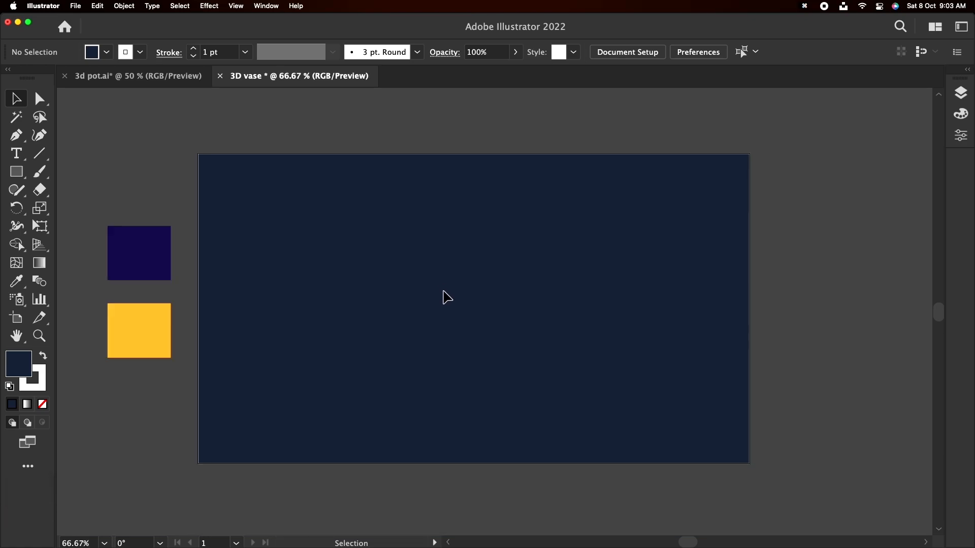
key("super+r")
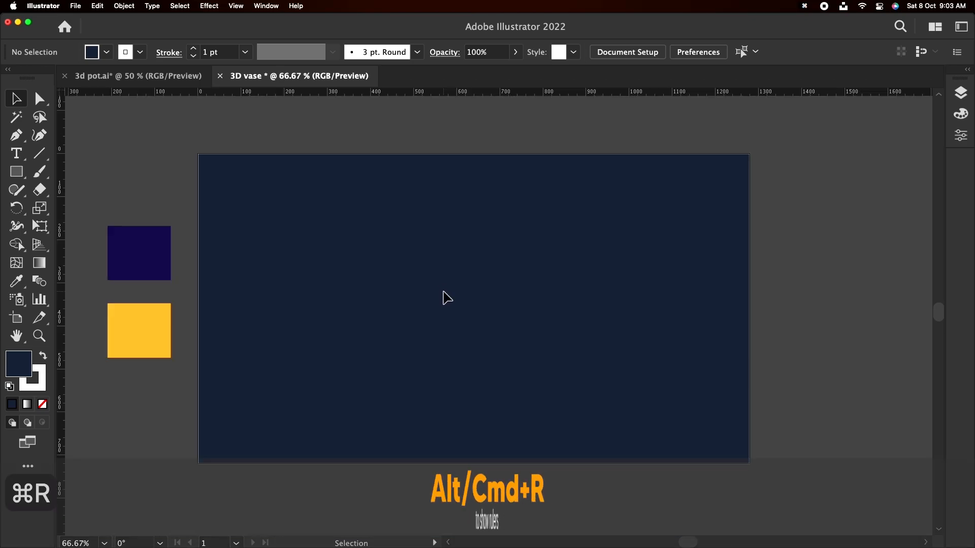
left_click_drag(62, 321, 465, 364)
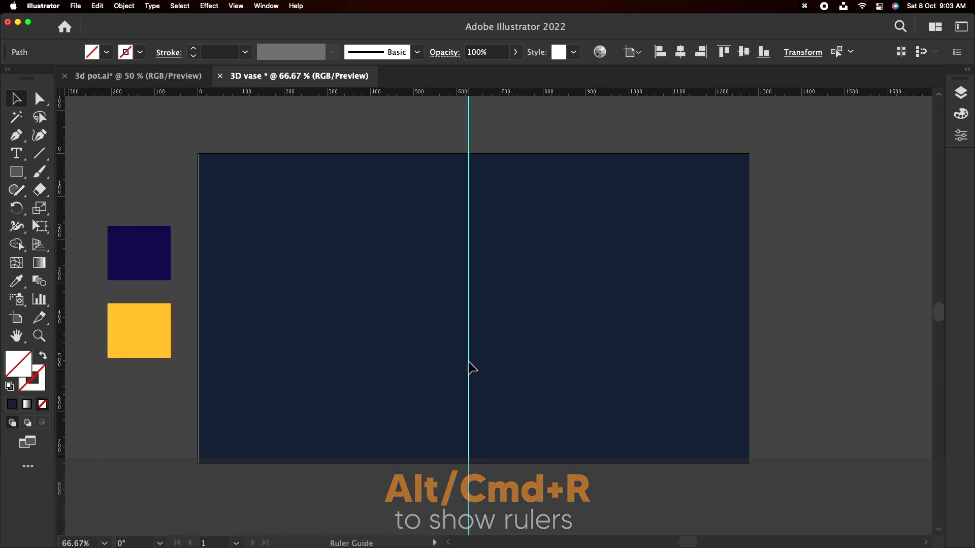
Draw a half-vase outline with the Pen tool, with a flat rim, curved neck and rounded belly, starting and ending on the guide
scroll(473, 355, "up", 1)
left_click(16, 137)
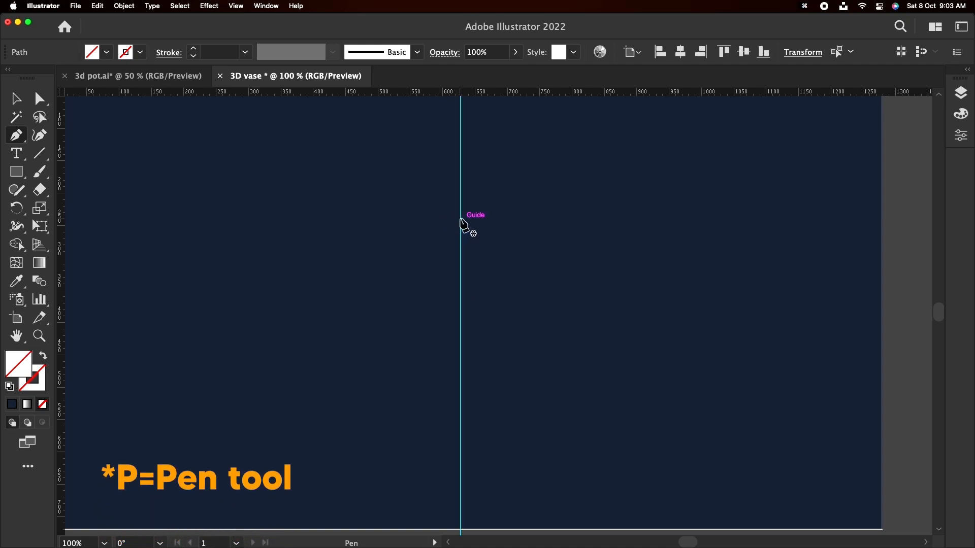
scroll(464, 219, "down", 1)
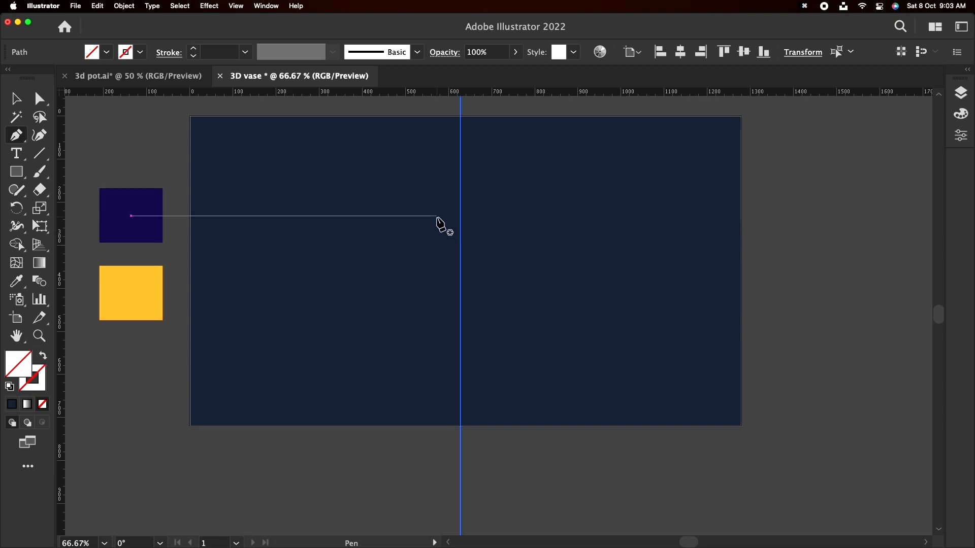
scroll(454, 226, "up", 1)
left_click(473, 223)
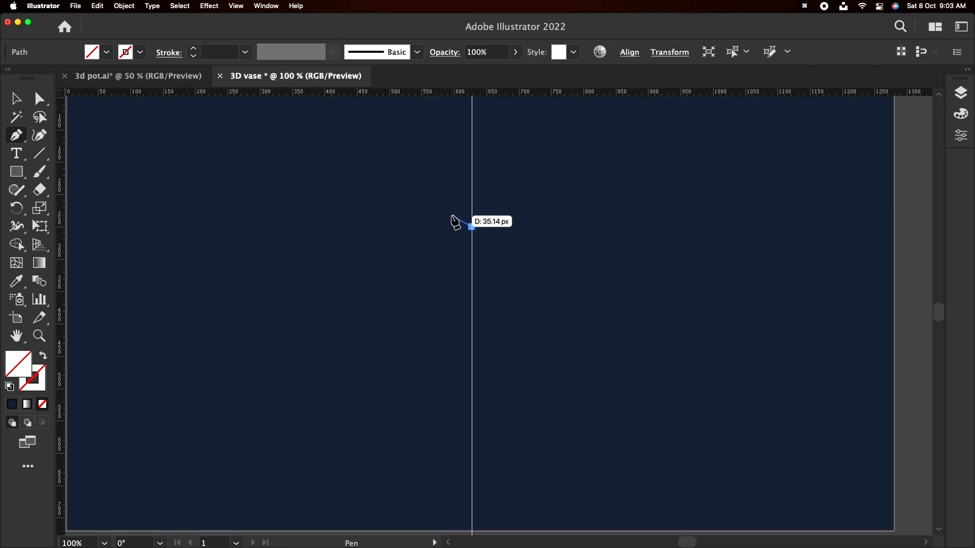
left_click(422, 227)
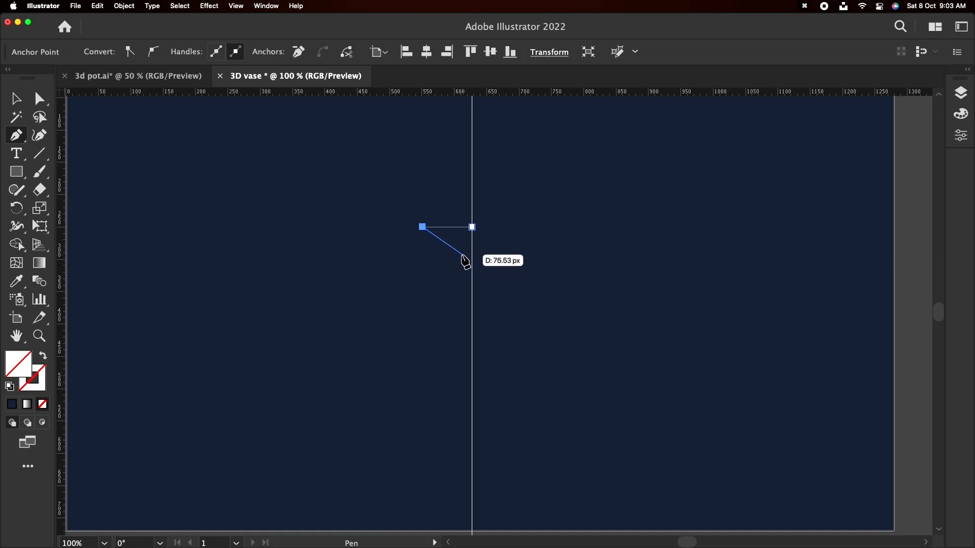
left_click_drag(458, 273, 459, 294)
left_click(459, 273)
left_click_drag(458, 411, 559, 428)
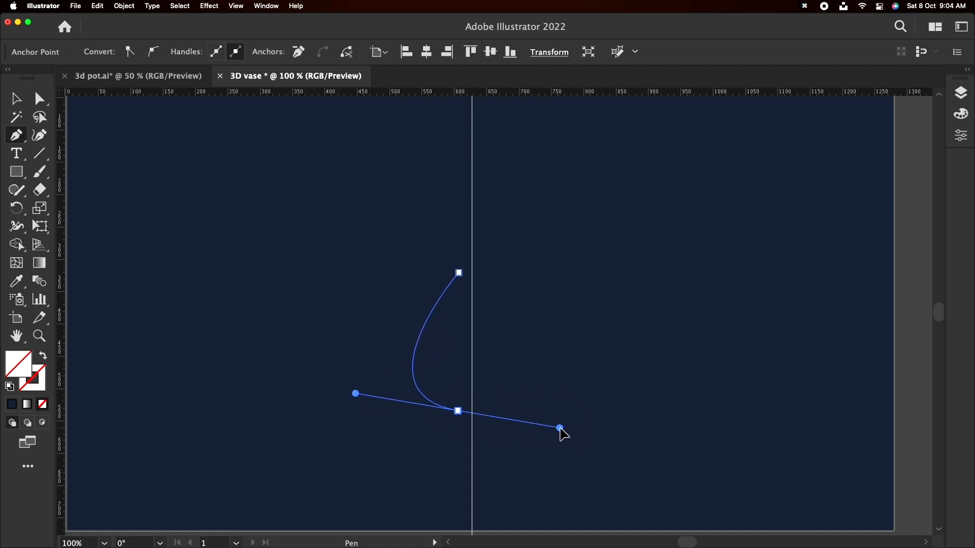
left_click(458, 410)
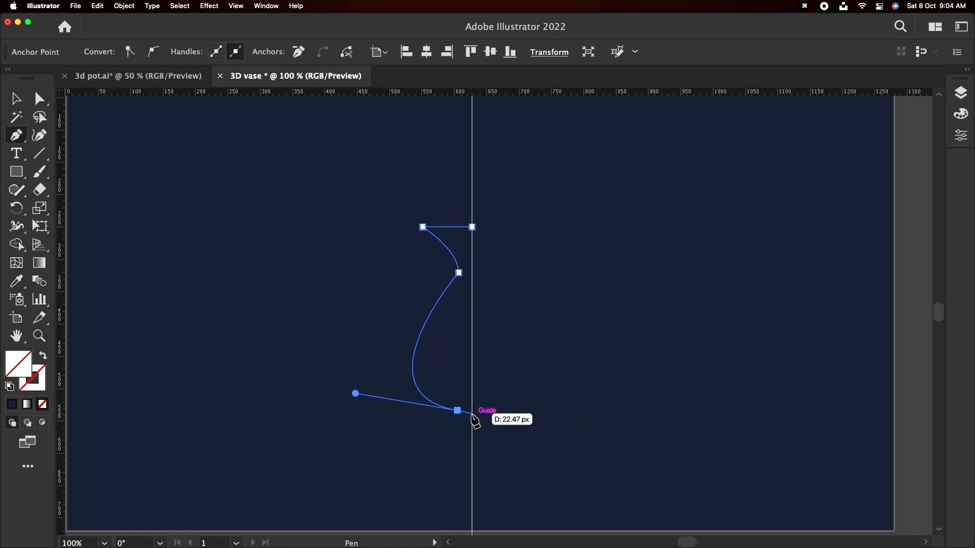
left_click(471, 413)
key("Return")
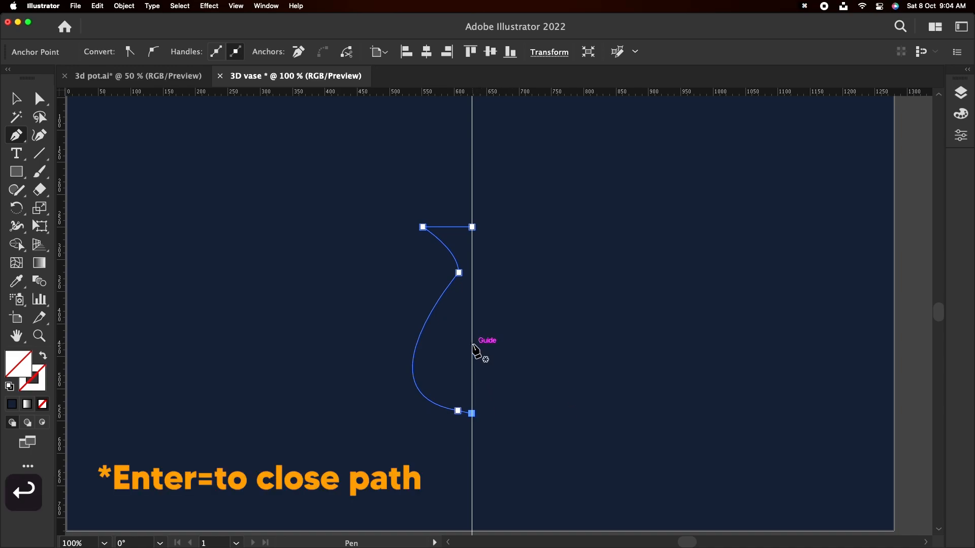
Fill the half-vase shape with the yellow sampled from the colour square beside the artboard
key("a")
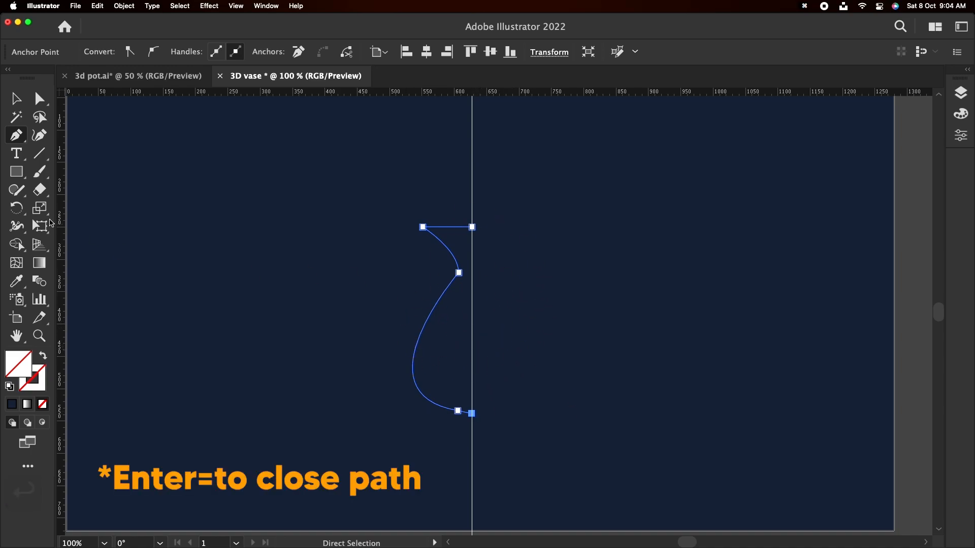
left_click(27, 102)
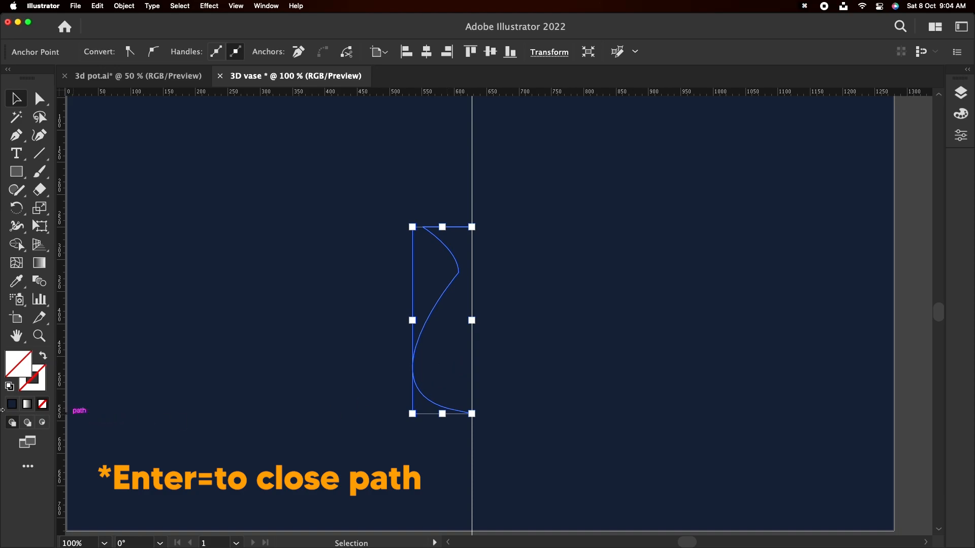
left_click(11, 405)
scroll(404, 363, "down", 3)
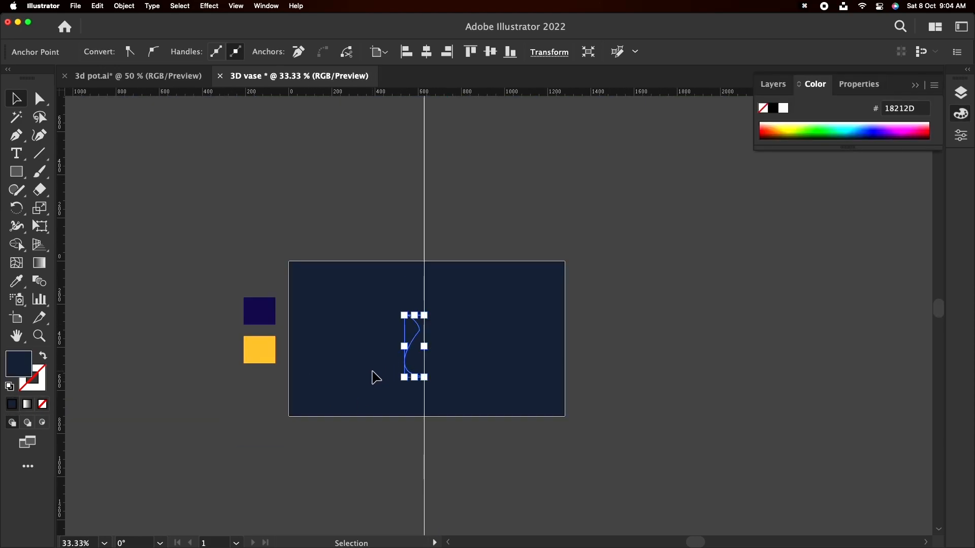
key("super+equal")
key("super+equal")
key("i")
left_click(96, 342)
Move the vertical guide off the half-vase's straight edge and delete it
left_click(40, 101)
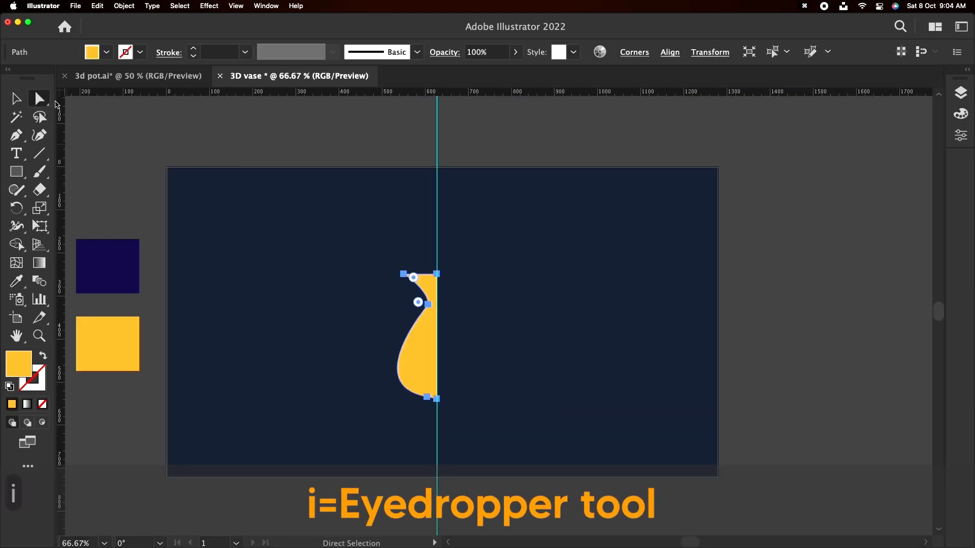
left_click(558, 279)
scroll(415, 373, "up", 2)
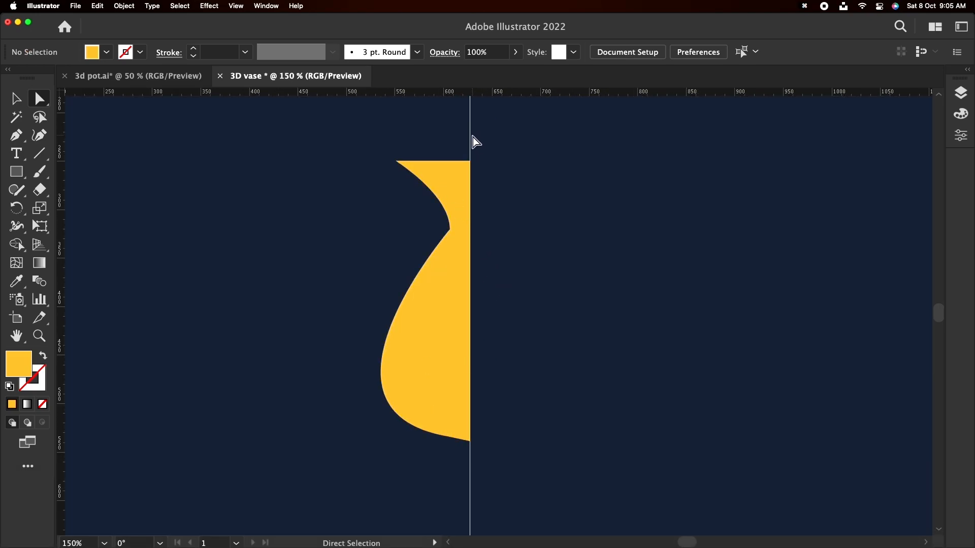
left_click_drag(470, 138, 528, 154)
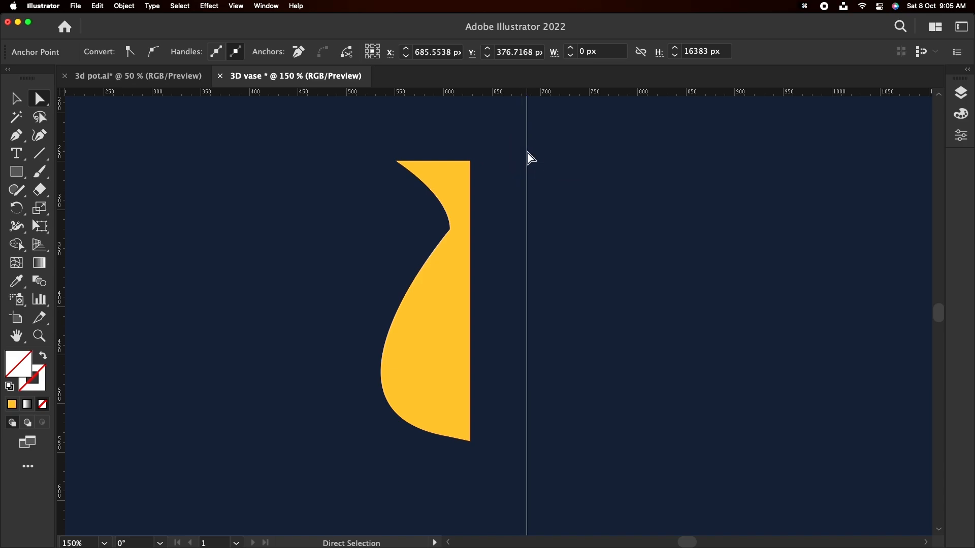
key("BackSpace")
scroll(522, 301, "down", 2)
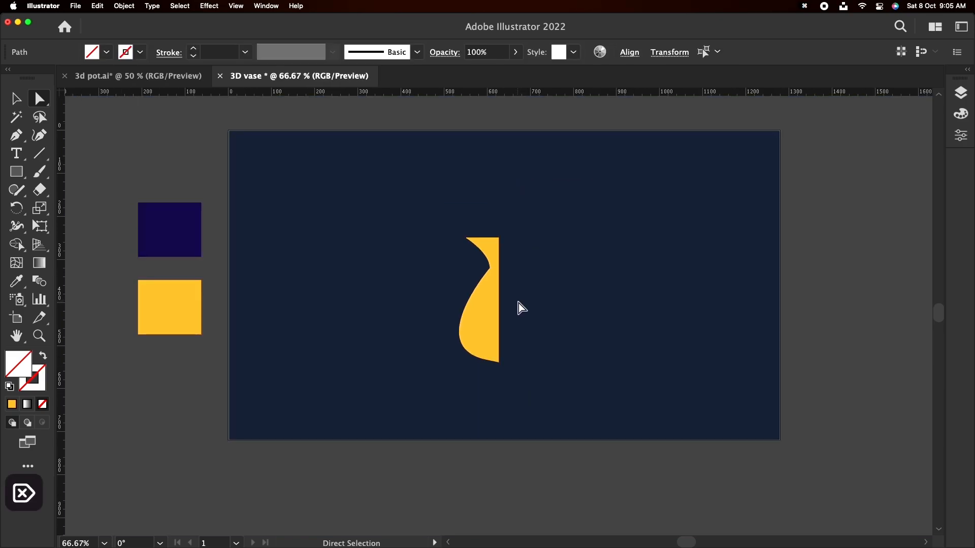
left_click_drag(513, 274, 498, 307)
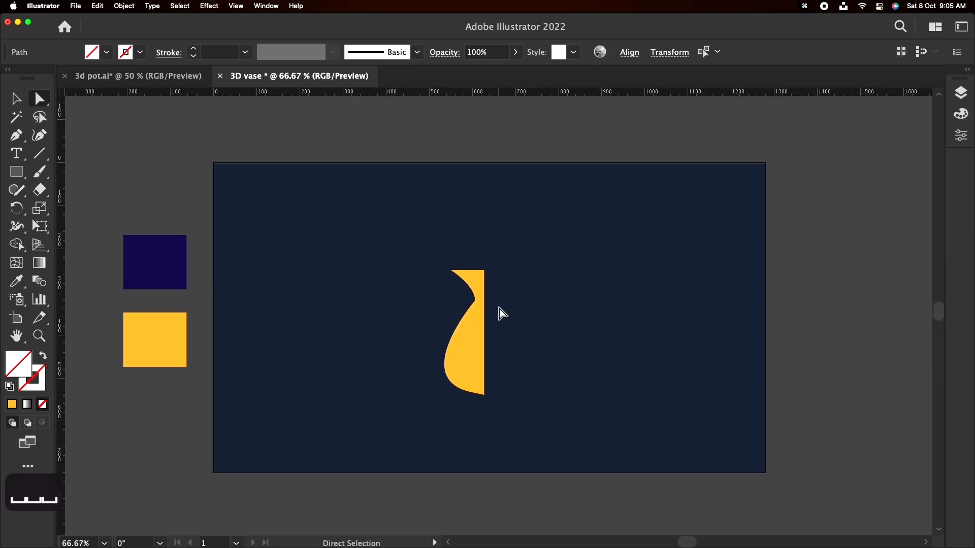
Apply the 3D Revolve effect to the yellow half-vase shape
left_click(9, 103)
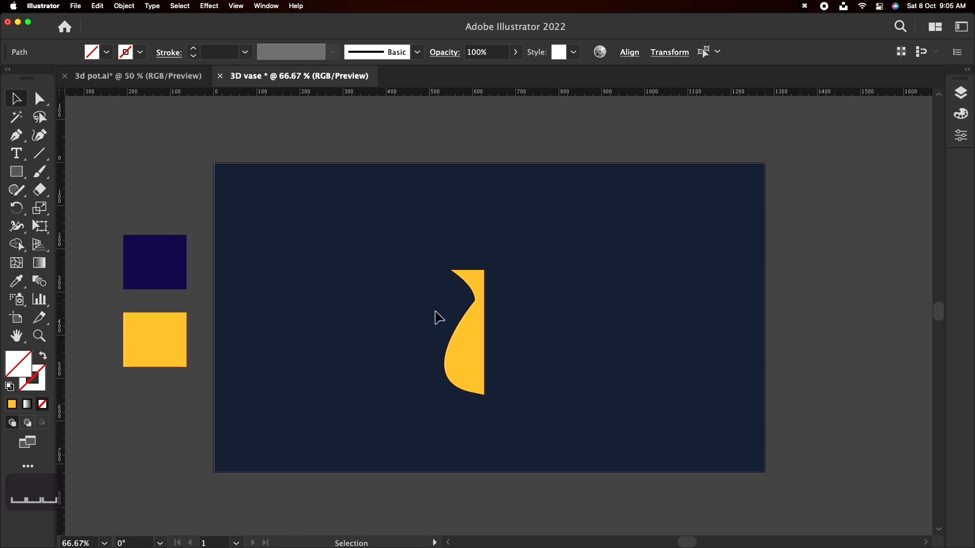
left_click(487, 349)
left_click(543, 342)
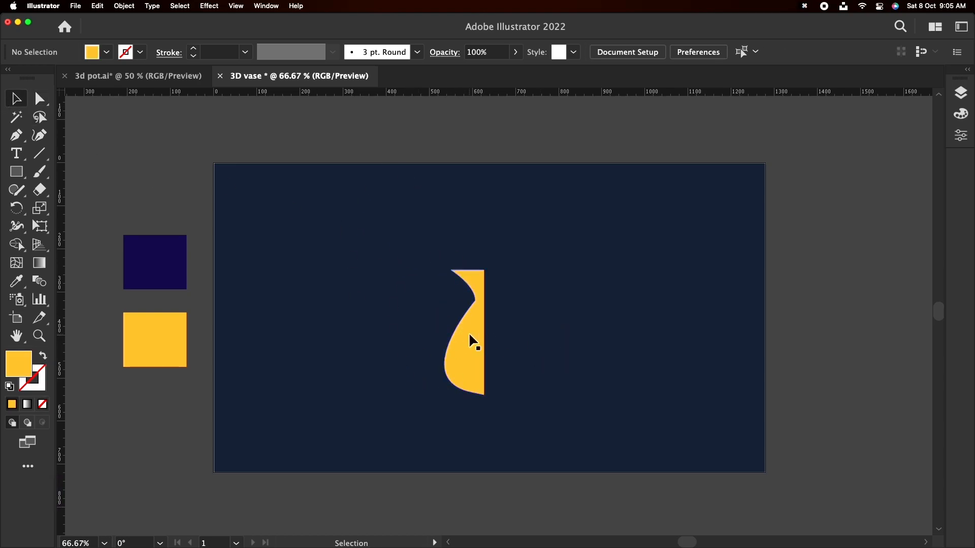
left_click(265, 6)
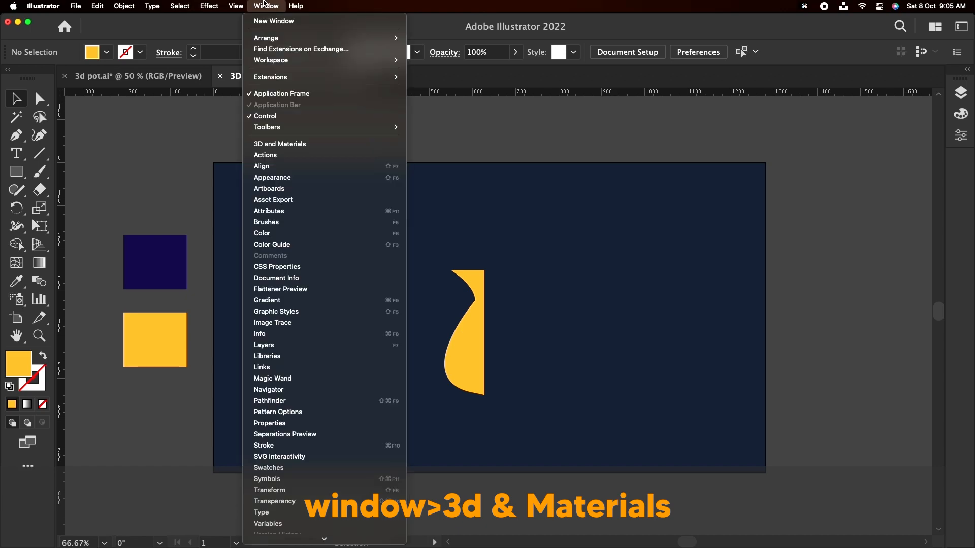
left_click(339, 145)
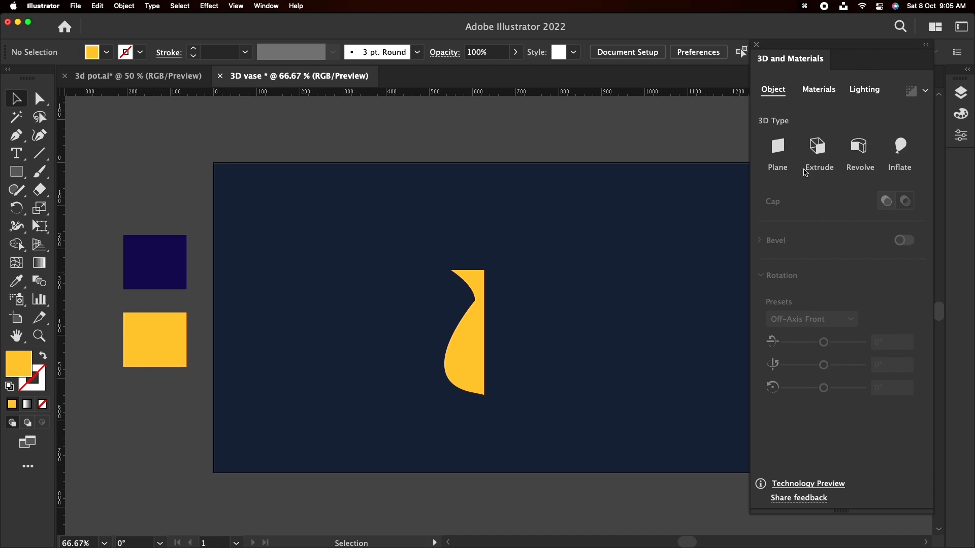
left_click(477, 375)
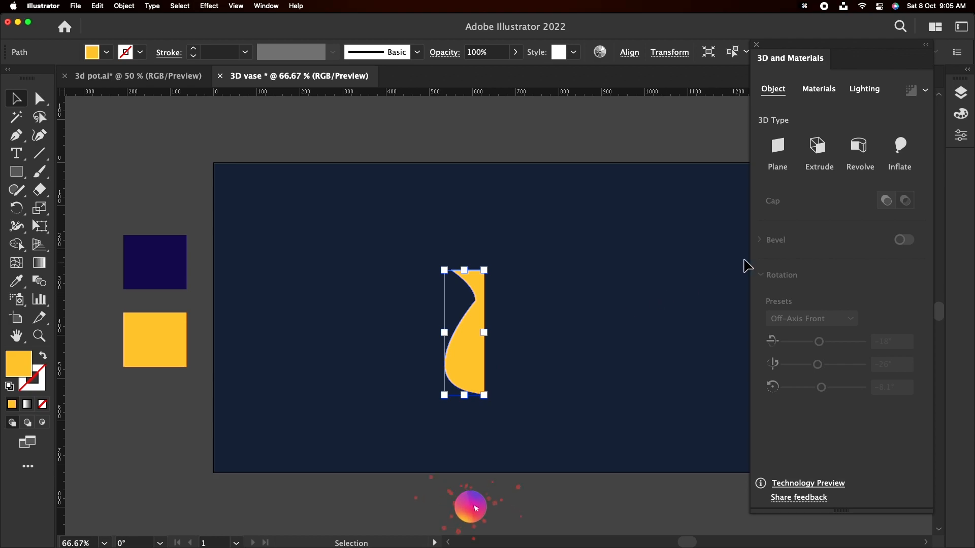
left_click(846, 168)
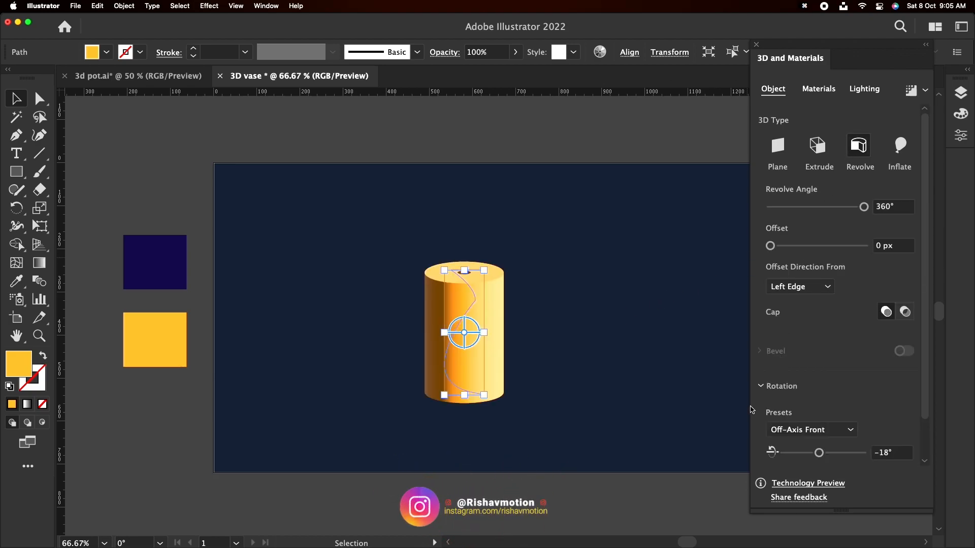
Set the revolved yellow shape's offset direction to Right Edge
left_click(603, 289)
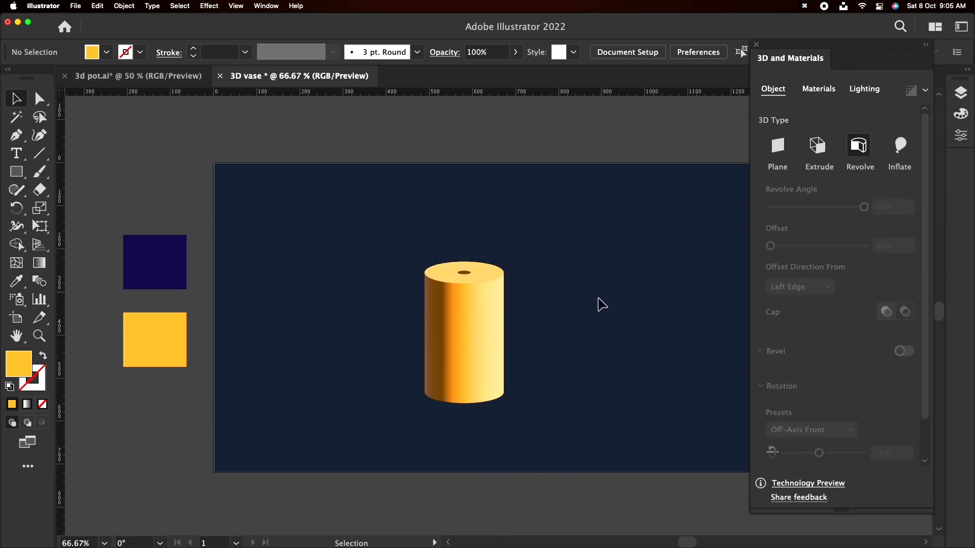
left_click(468, 348)
left_click(799, 286)
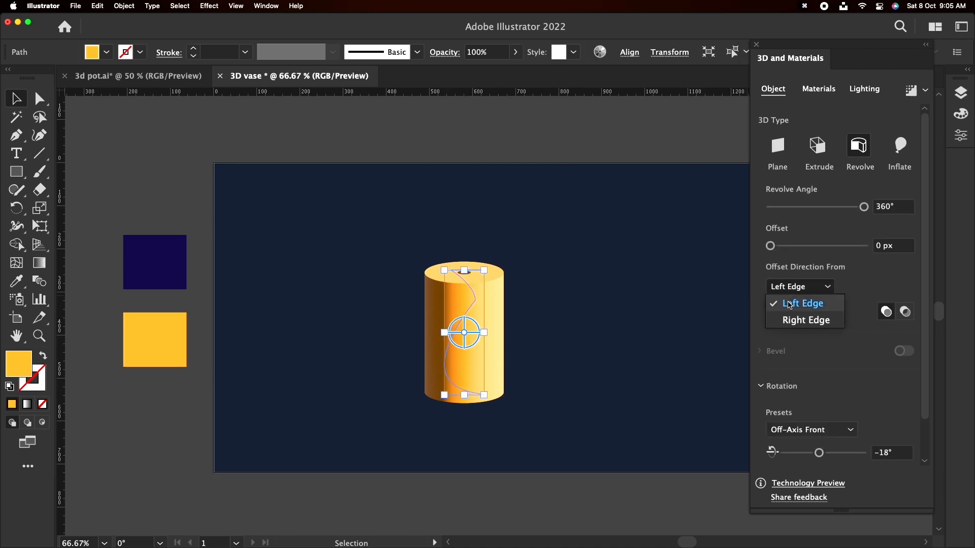
left_click(796, 323)
left_click(535, 342)
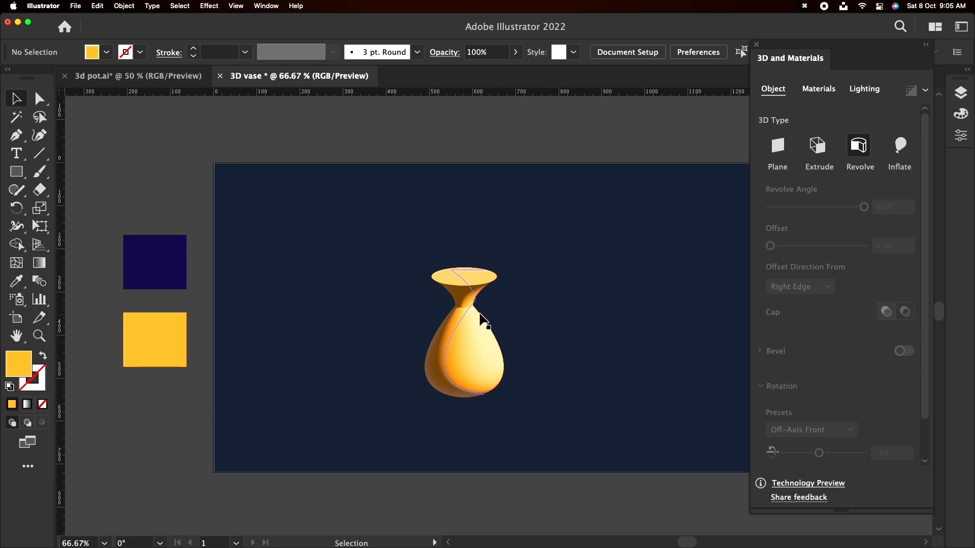
left_click(479, 343)
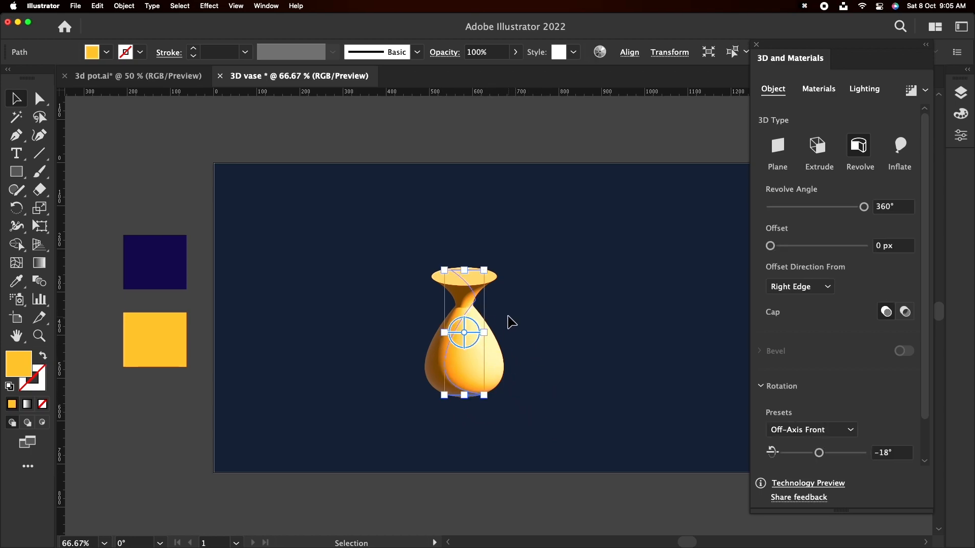
Reshape the vase profile by moving its rim, neck and base anchors inward for an open mouth, and delete the extra base anchor
scroll(508, 320, "up", 2)
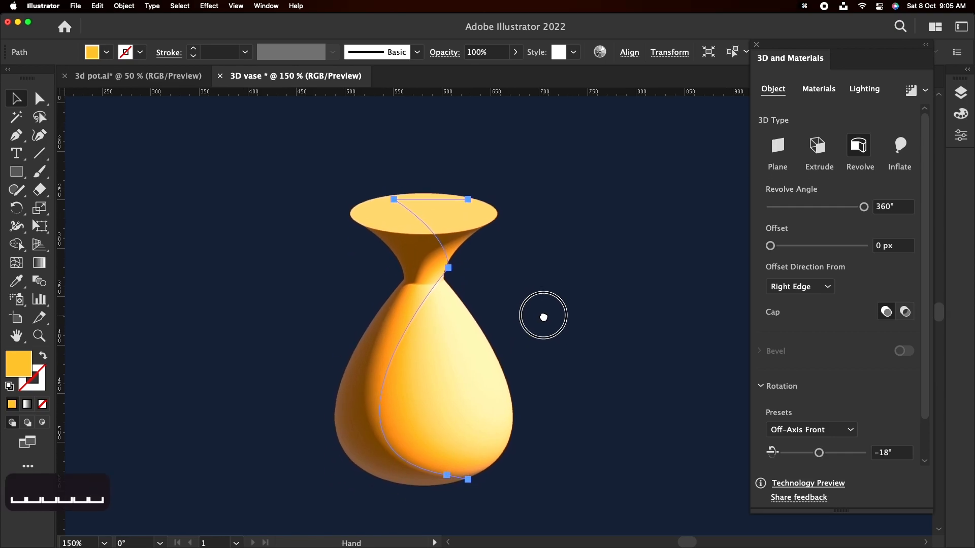
scroll(543, 324, "down", 1)
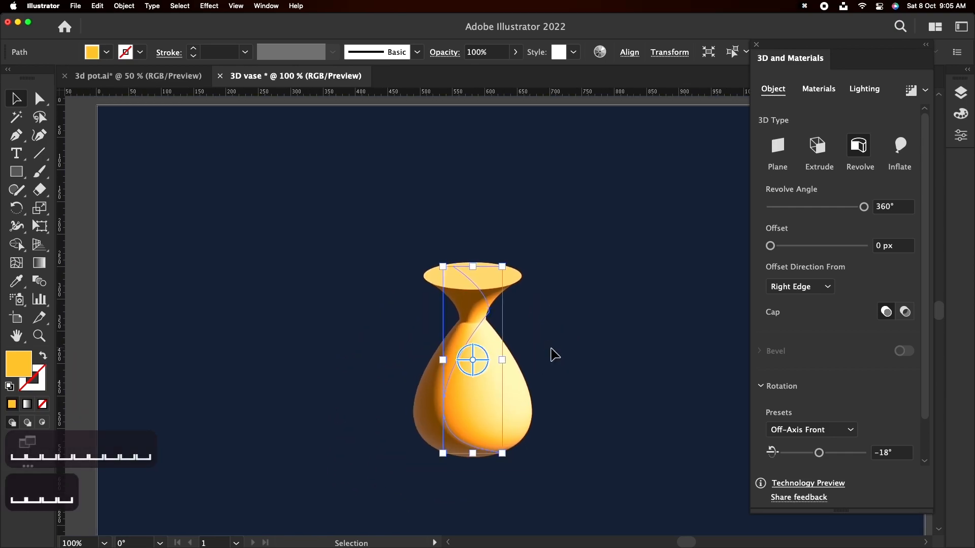
scroll(553, 354, "down", 1)
scroll(546, 360, "up", 1)
scroll(547, 359, "down", 1)
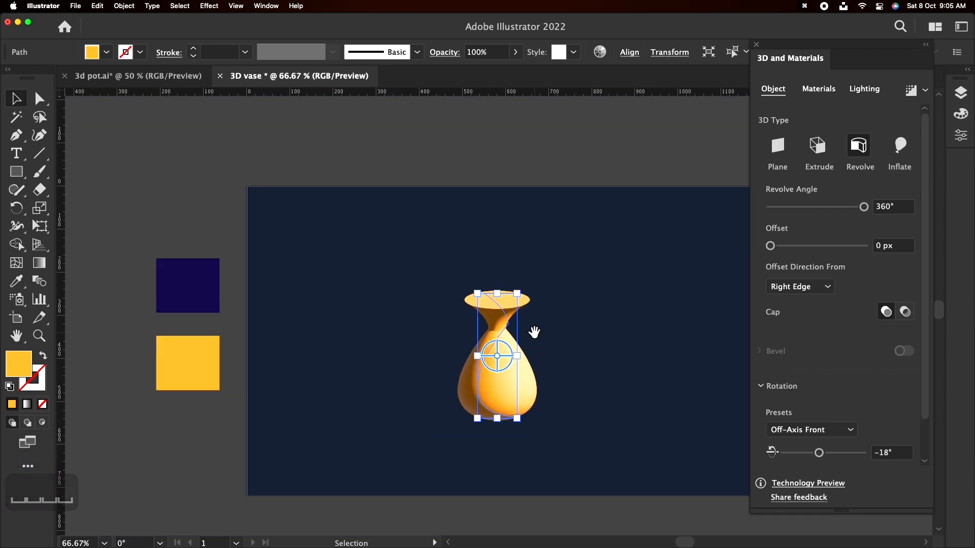
scroll(554, 345, "up", 1)
left_click_drag(554, 348, 558, 247)
scroll(572, 266, "up", 1)
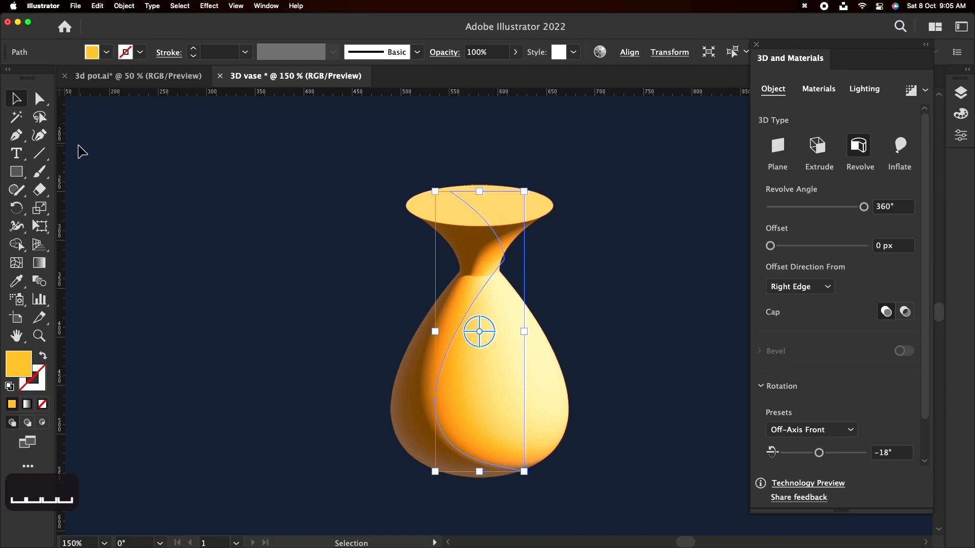
left_click(44, 105)
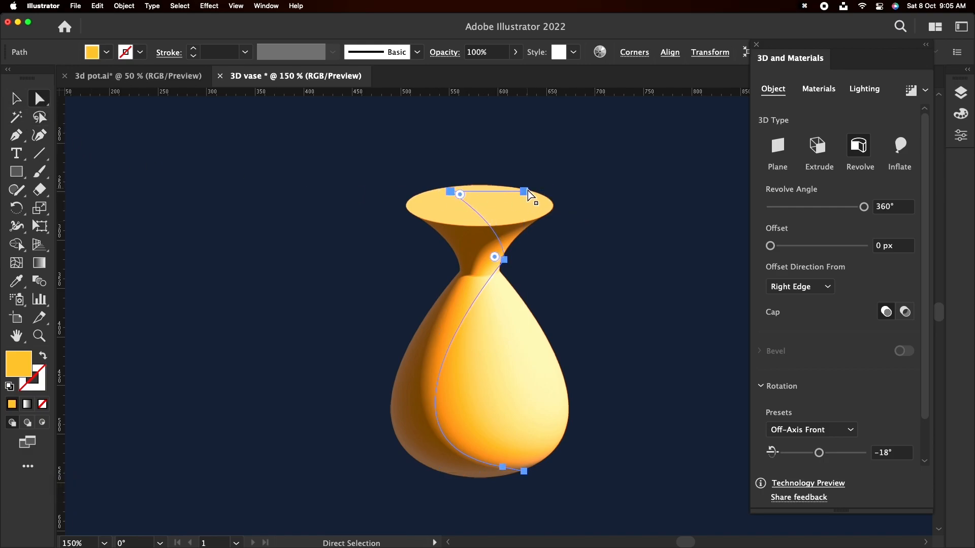
left_click_drag(527, 190, 473, 193)
left_click_drag(504, 260, 466, 267)
left_click_drag(524, 471, 497, 490)
left_click(503, 467)
left_click(527, 488)
key("BackSpace")
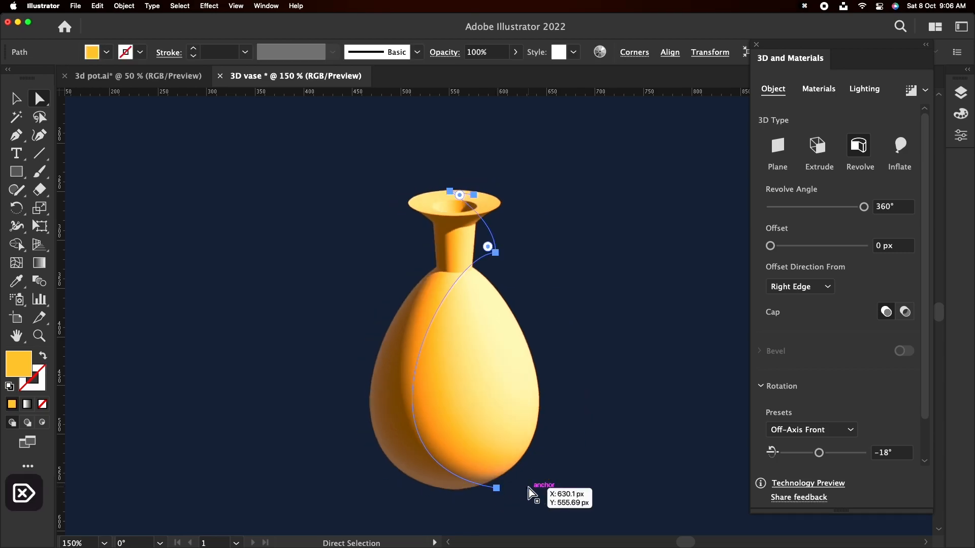
Bulge the belly curve into a round globe, shift the neck anchor outward and raise both rim anchors to widen the mouth
left_click(496, 488)
left_click_drag(449, 250, 391, 273)
left_click_drag(498, 256, 460, 257)
left_click_drag(450, 191, 418, 161)
left_click_drag(473, 195, 437, 166)
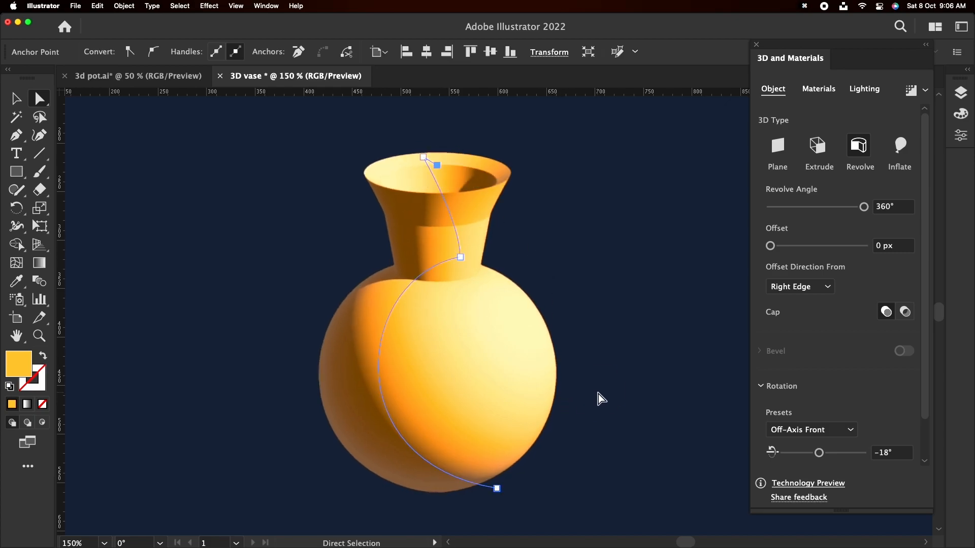
Duplicate the finished vase and place the copy beside the original
left_click(598, 395)
left_click_drag(576, 433, 423, 384)
scroll(423, 384, "down", 1)
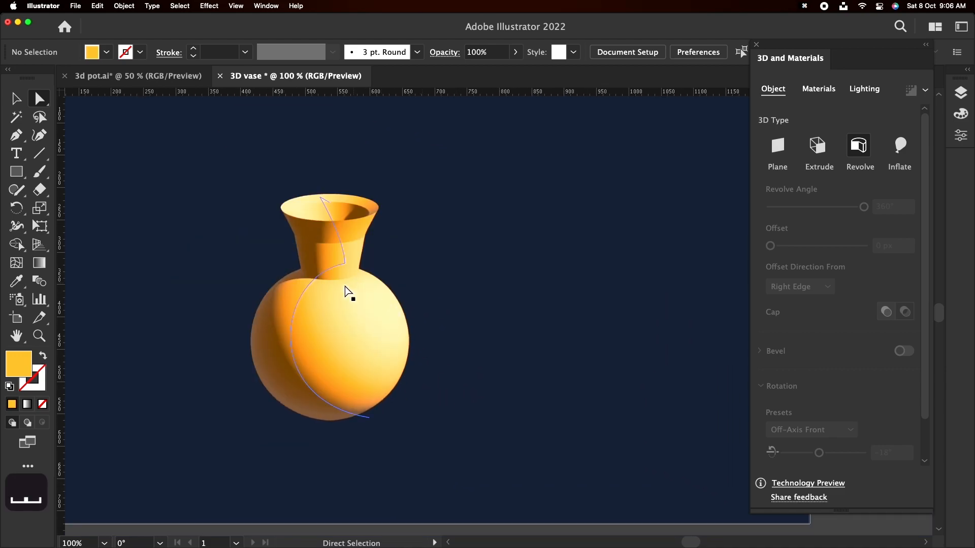
left_click(320, 278)
key("v")
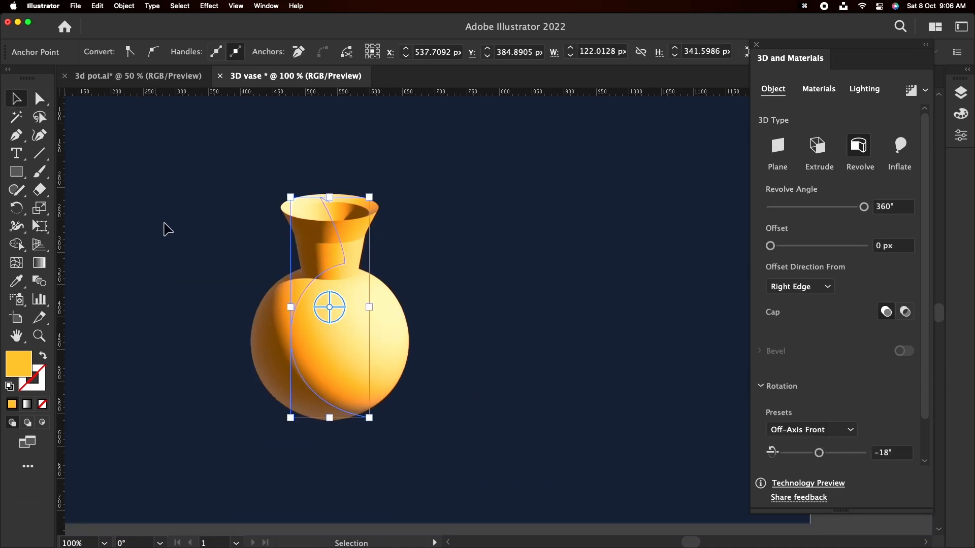
left_click_drag(331, 370, 554, 368)
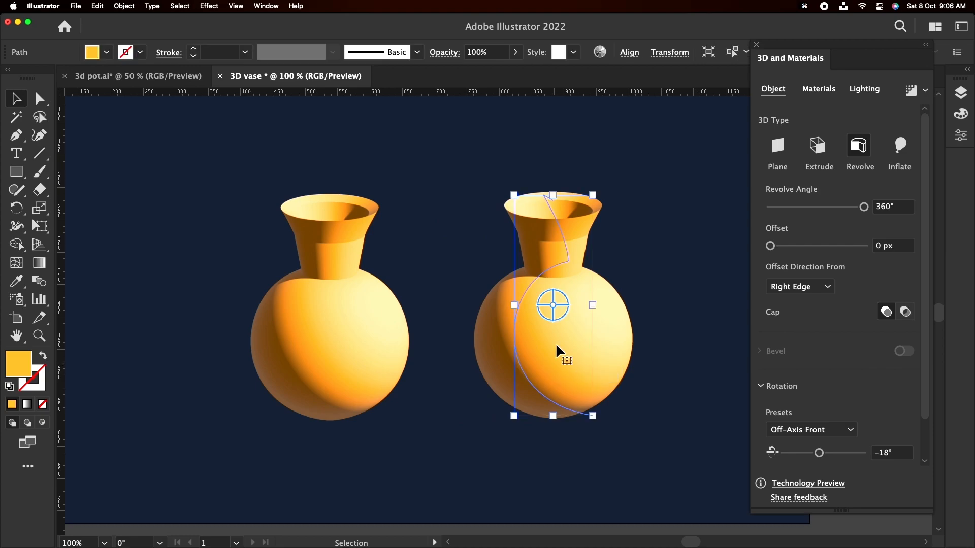
Make the copied vase taller and wider by moving its outer rim, neck and inner rim anchors up and away from the axis
key("a")
scroll(559, 209, "up", 1)
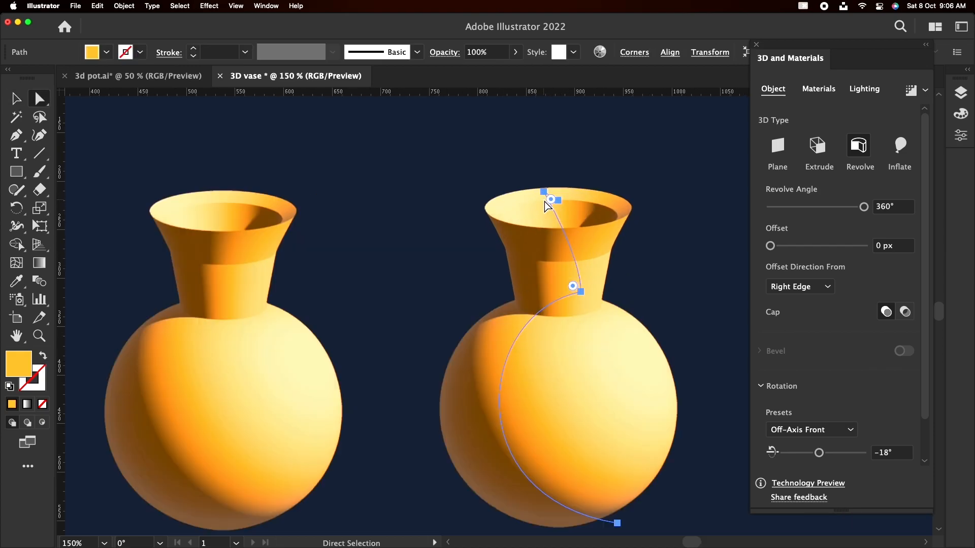
scroll(539, 190, "down", 1)
left_click_drag(542, 191, 502, 130)
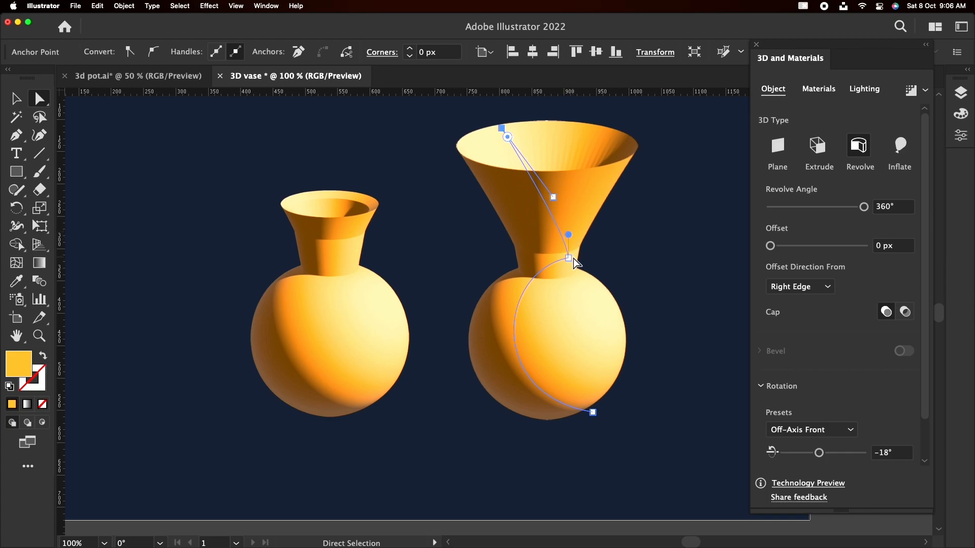
left_click_drag(568, 258, 529, 237)
left_click_drag(547, 189, 532, 173)
Round the copied vase's outer rim corner to about 9.65 px and smooth the corner where its neck meets the belly
left_click(502, 129)
scroll(506, 129, "up", 2)
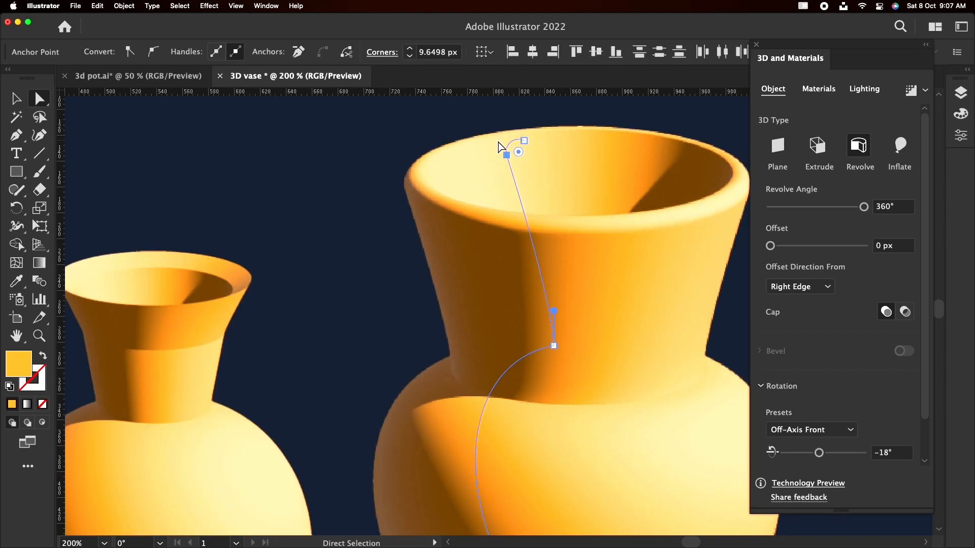
left_click(556, 345)
left_click_drag(546, 342, 433, 281)
scroll(520, 347, "down", 2)
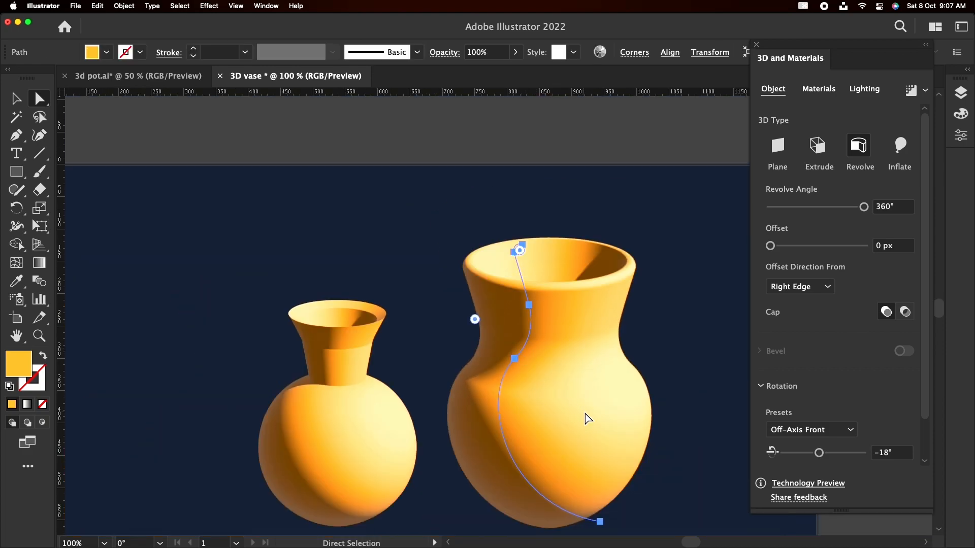
Adjust the copied vase's neck and rim anchors to form a narrower neck, a defined shoulder and a flared, thick rim
left_click_drag(583, 412, 483, 376)
left_click(423, 303)
left_click_drag(416, 306, 429, 300)
left_click_drag(432, 251, 447, 256)
left_click_drag(417, 206, 455, 240)
left_click_drag(449, 261, 432, 188)
left_click(565, 346)
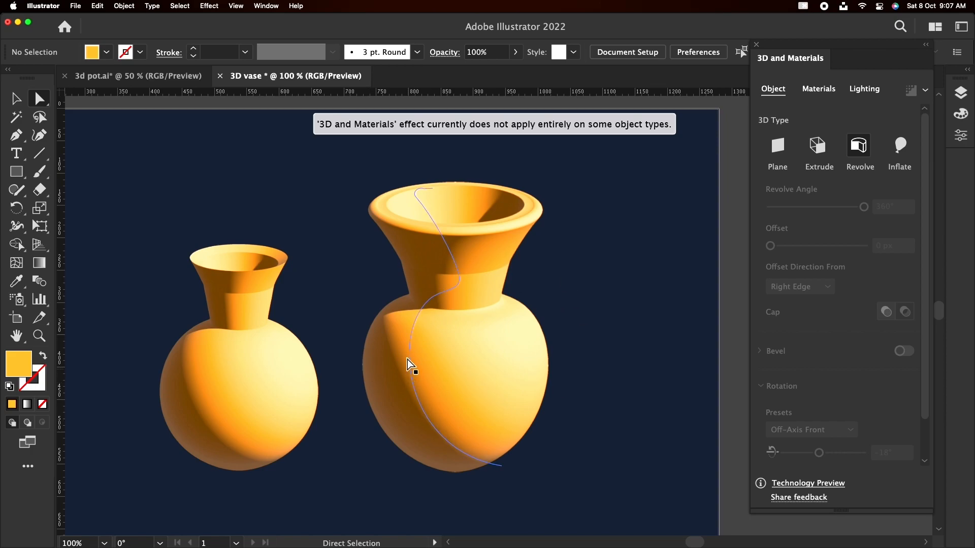
Get the hex code 120D3A from the fill of the navy square beside the artboard
left_click(459, 388)
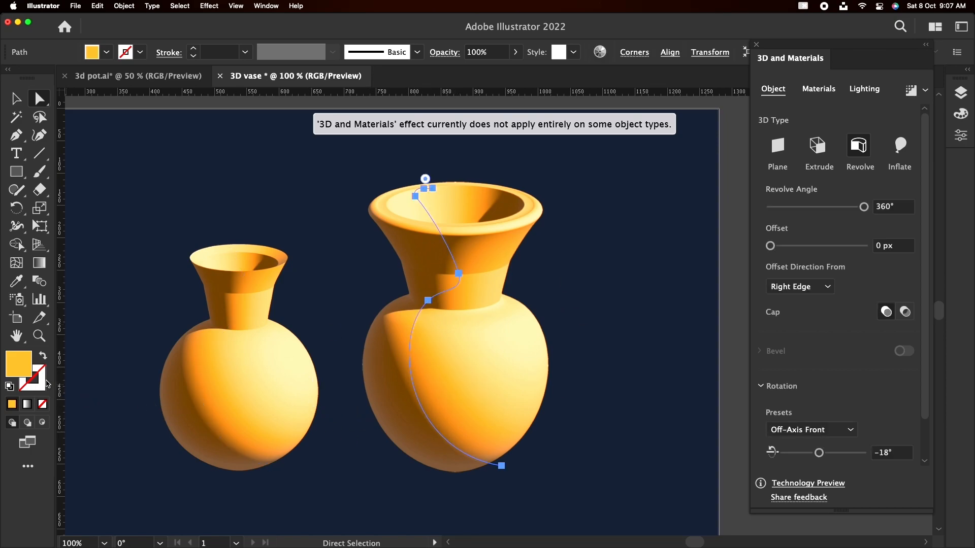
key("super+minus")
left_click_drag(322, 391, 528, 406)
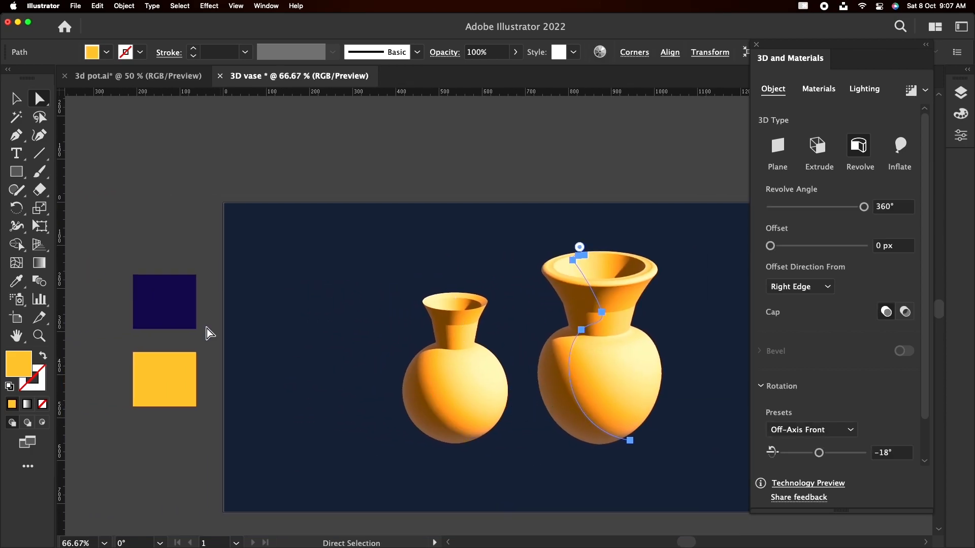
left_click(17, 99)
left_click(463, 440)
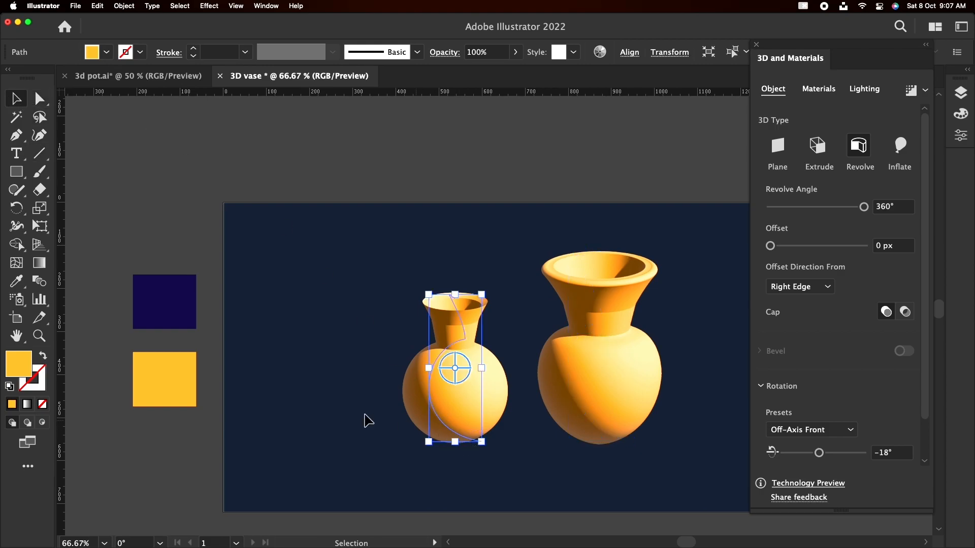
left_click(160, 289)
double_click(21, 354)
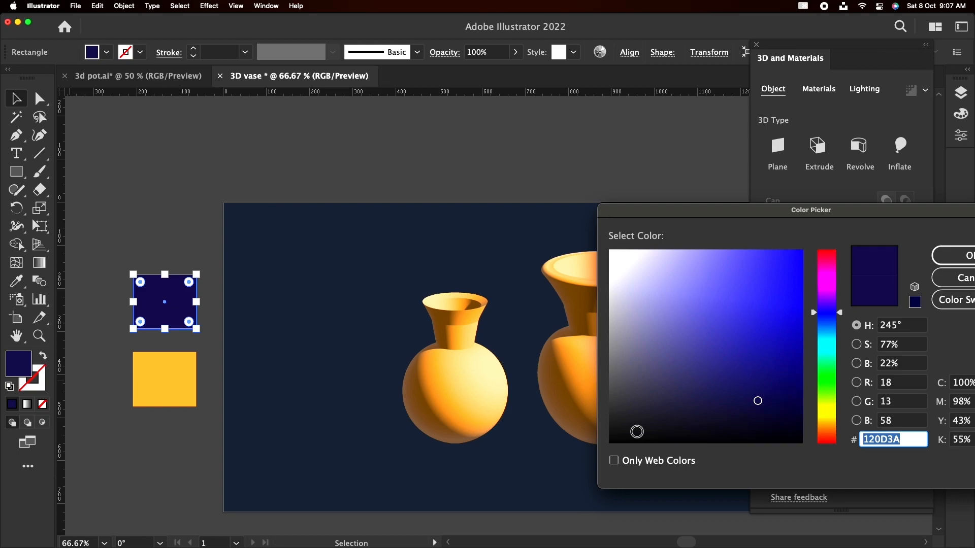
left_click(968, 255)
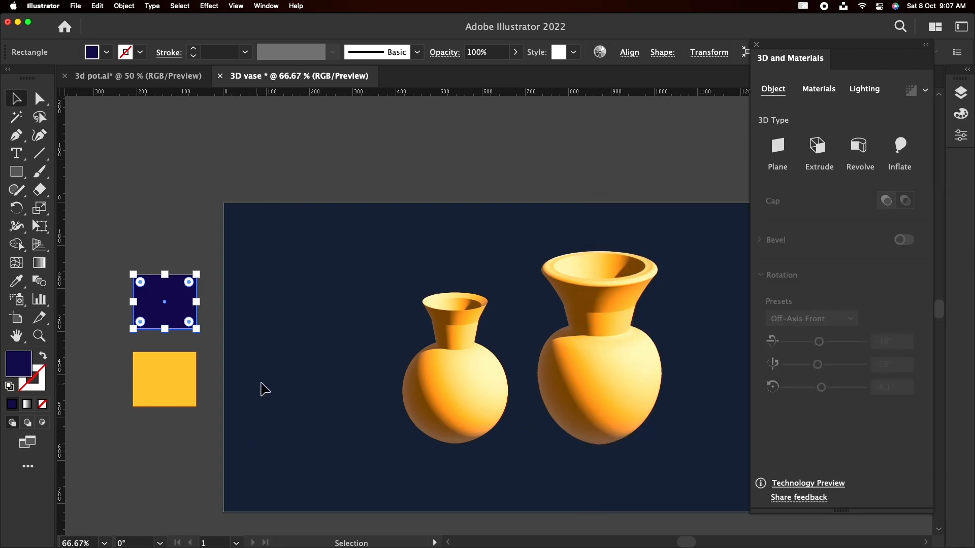
Set the small vase's stroke colour to 120D3A and copy the hex code for reuse
left_click(452, 385)
double_click(47, 389)
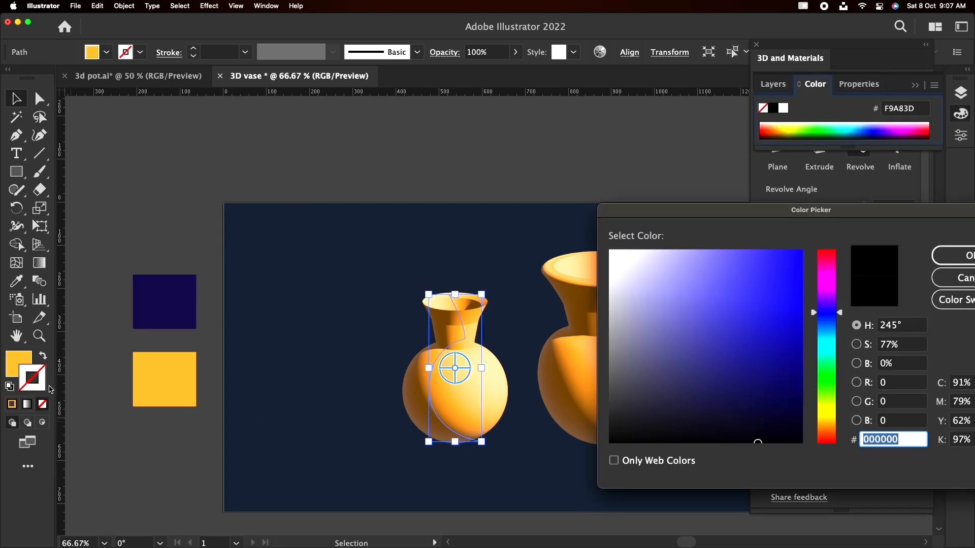
type("120D3A")
left_click_drag(855, 228, 482, 173)
double_click(496, 370)
key("super+c")
left_click(576, 184)
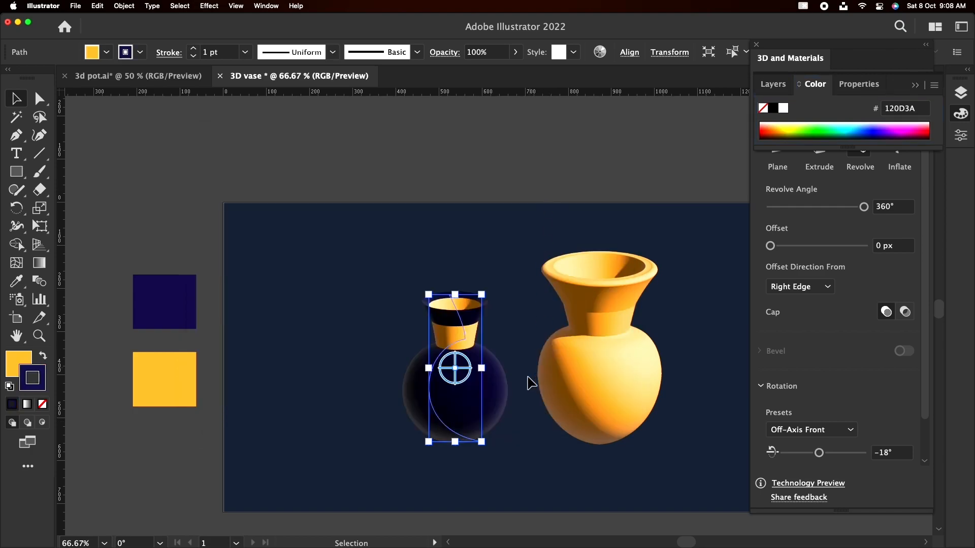
left_click(350, 215)
scroll(474, 427, "up", 1, "alt")
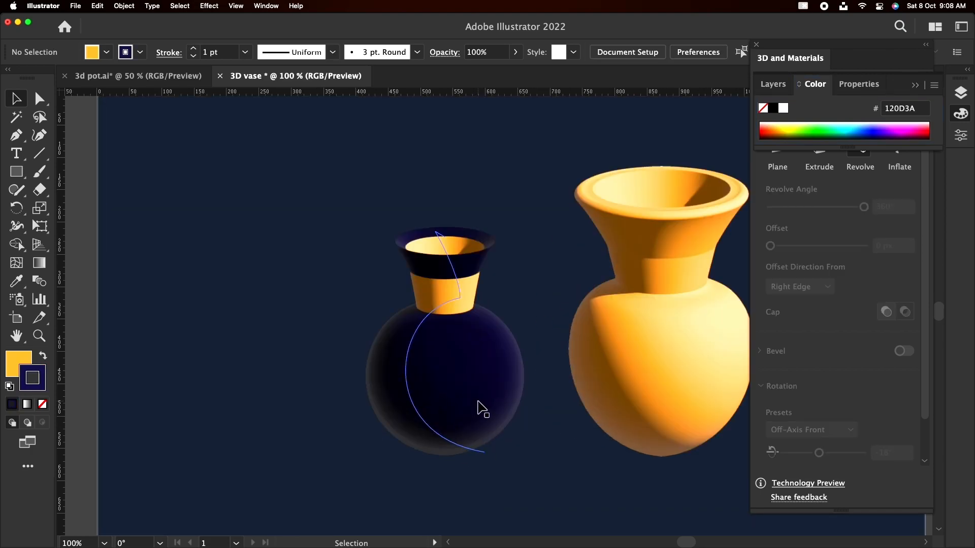
scroll(480, 405, "down", 1, "alt")
Apply the copied 120D3A as the large vase's stroke colour and collapse the colour settings
left_click(569, 391)
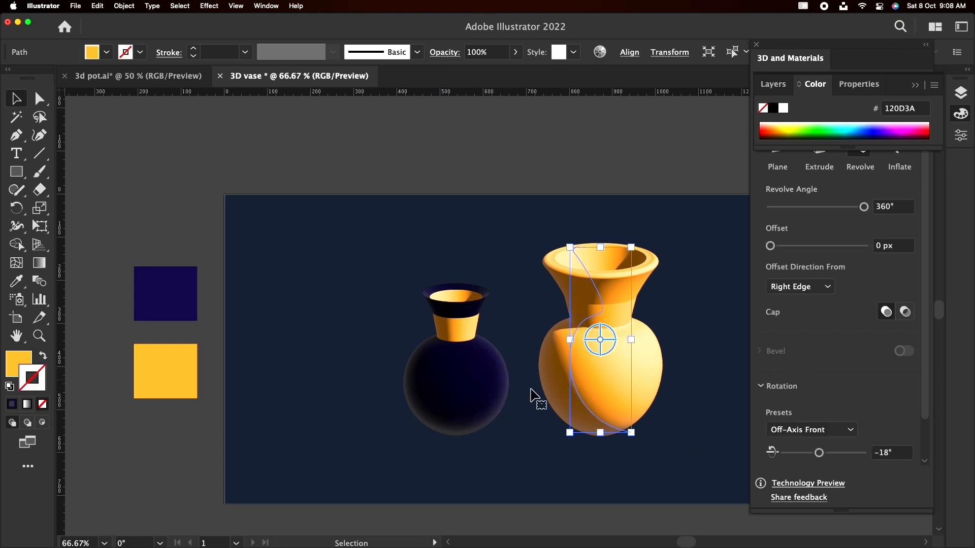
double_click(44, 381)
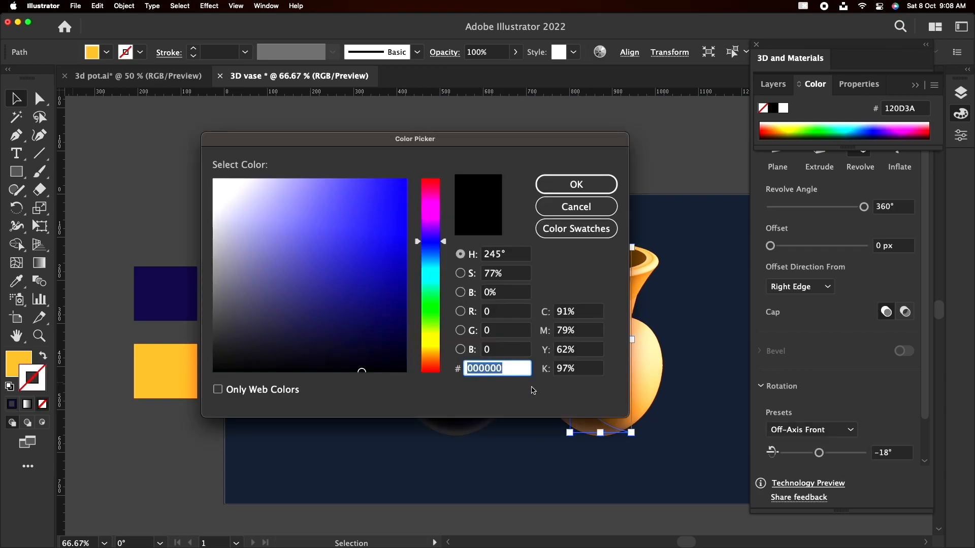
key("super+v")
left_click(573, 183)
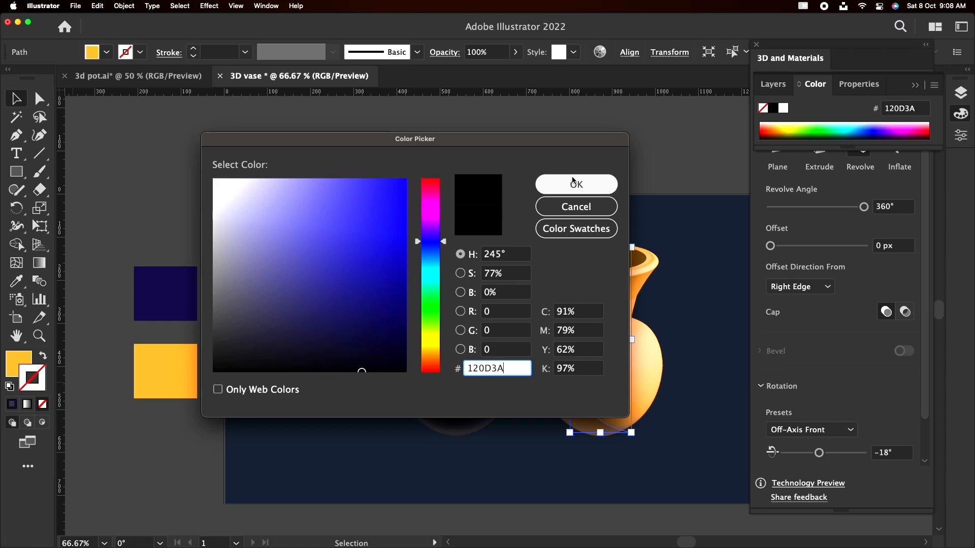
left_click(620, 135)
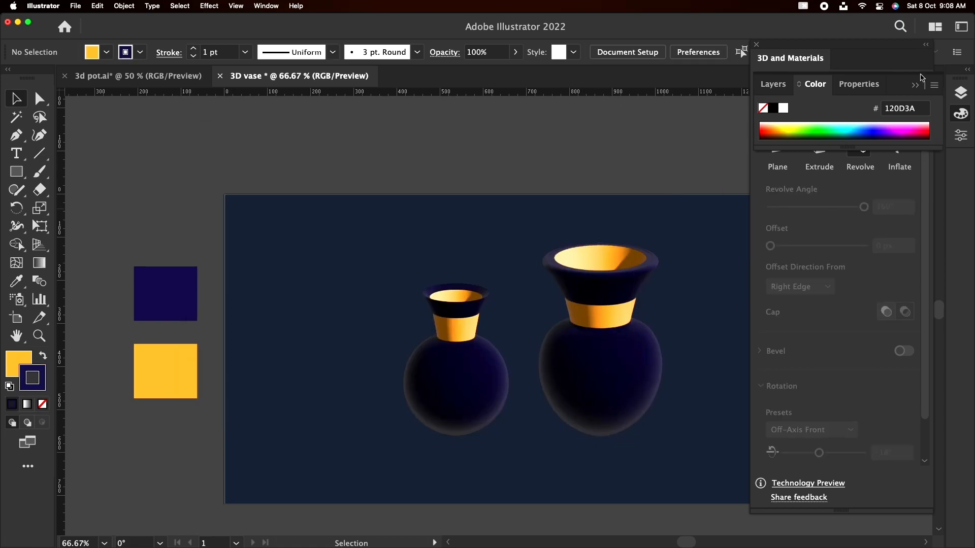
left_click(914, 88)
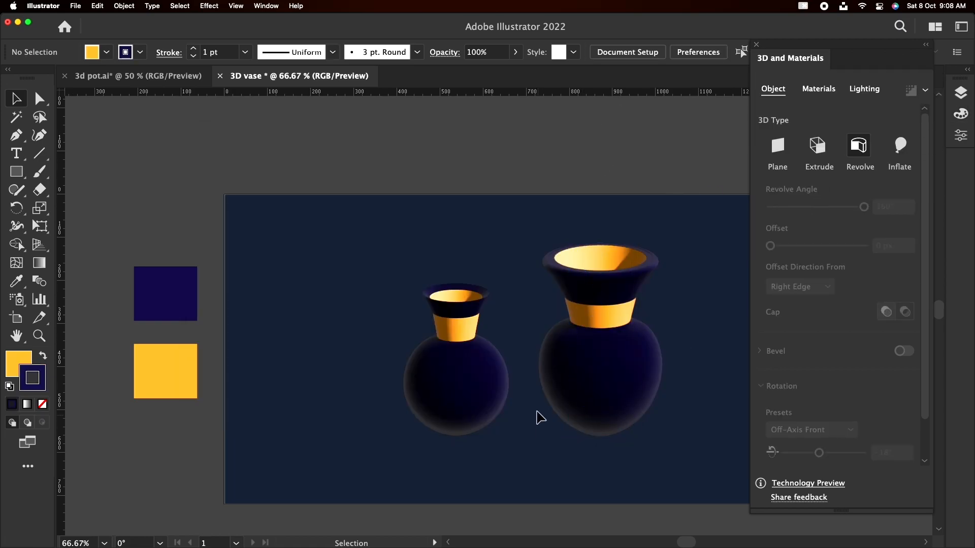
Try an X-axis rotation of -9° on the small vase and replace it with the Isometric Left rotation preset
left_click(470, 374)
scroll(813, 279, "down", 2)
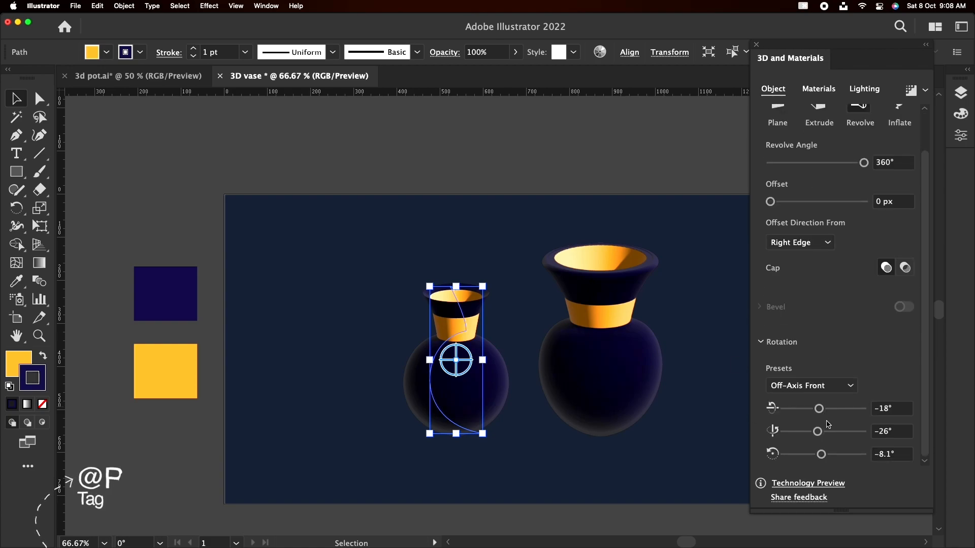
mouse_move(819, 408)
left_mouse_down()
mouse_move(801, 408)
mouse_move(821, 409)
left_mouse_up()
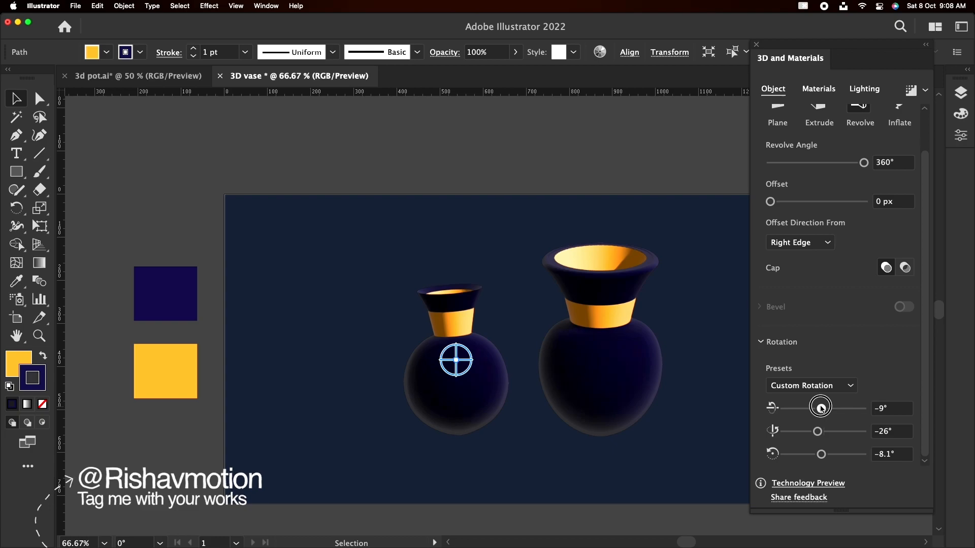
left_click(835, 387)
left_click(812, 319)
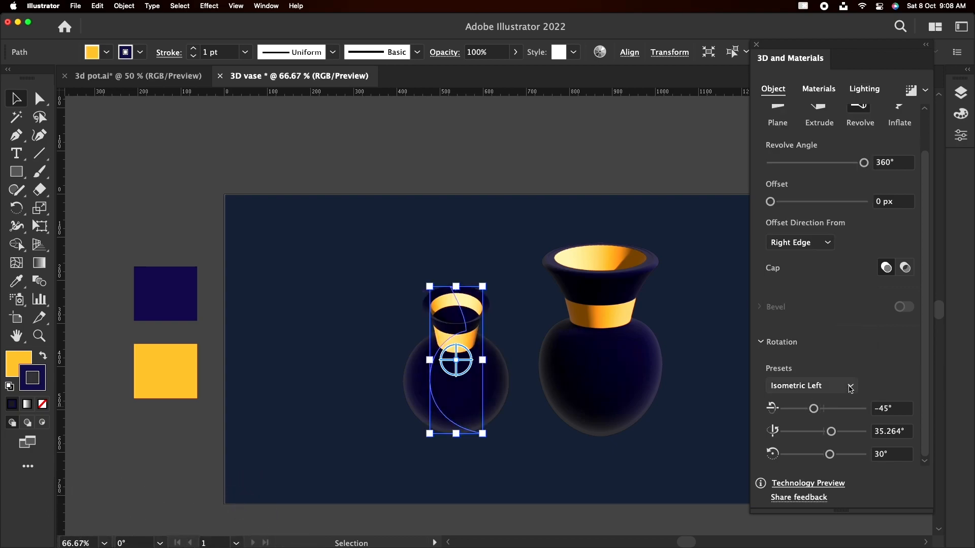
Try the Front rotation preset and then the Back preset on the small vase
left_click(850, 387)
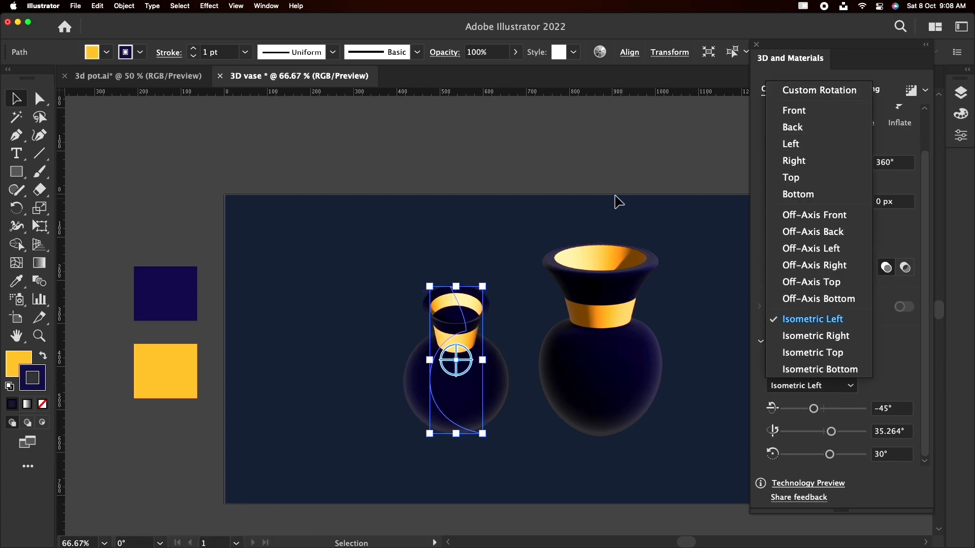
left_click(787, 112)
left_click(453, 244)
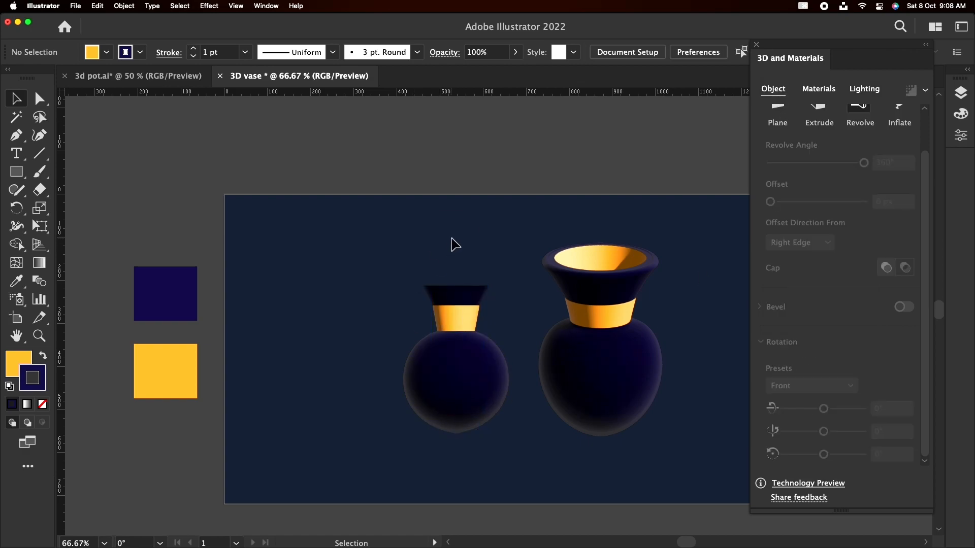
left_click(488, 394)
left_click(811, 385)
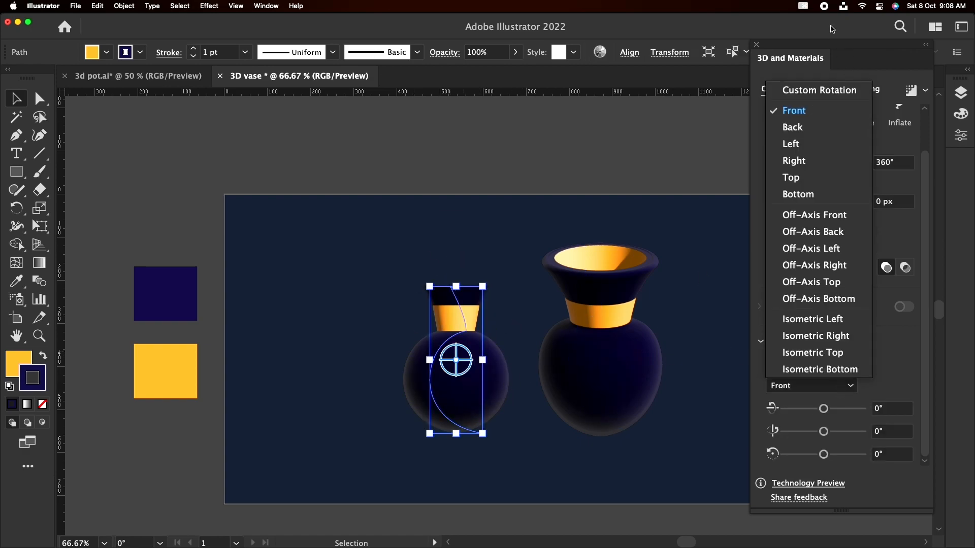
left_click(812, 127)
left_click(505, 231)
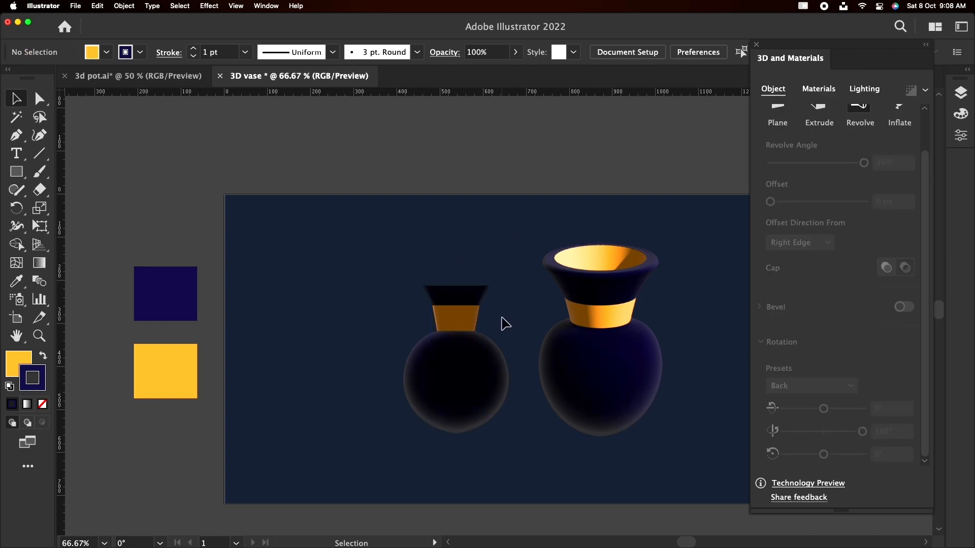
Try the Left rotation preset and then the Right preset on the small vase
left_click(469, 378)
left_click(843, 386)
left_click(791, 144)
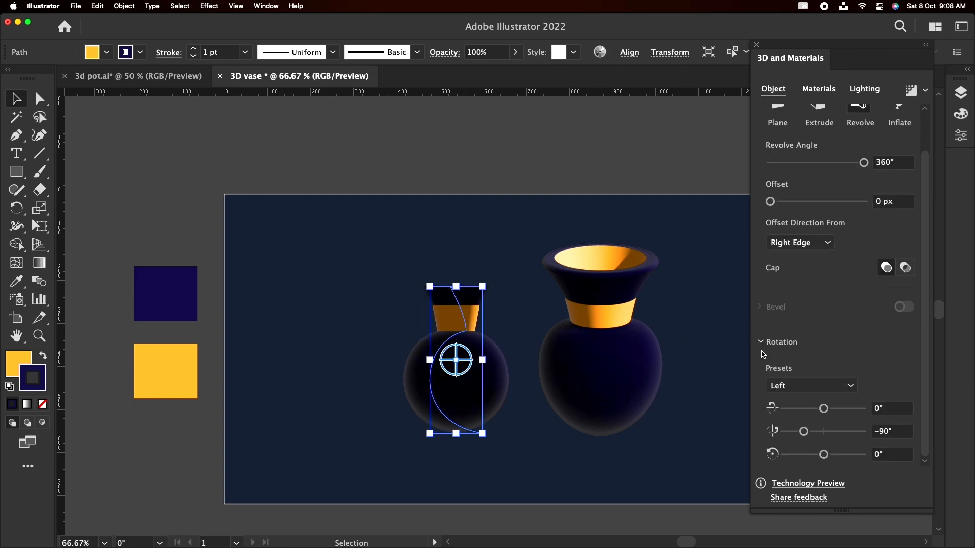
left_click(805, 385)
left_click(805, 161)
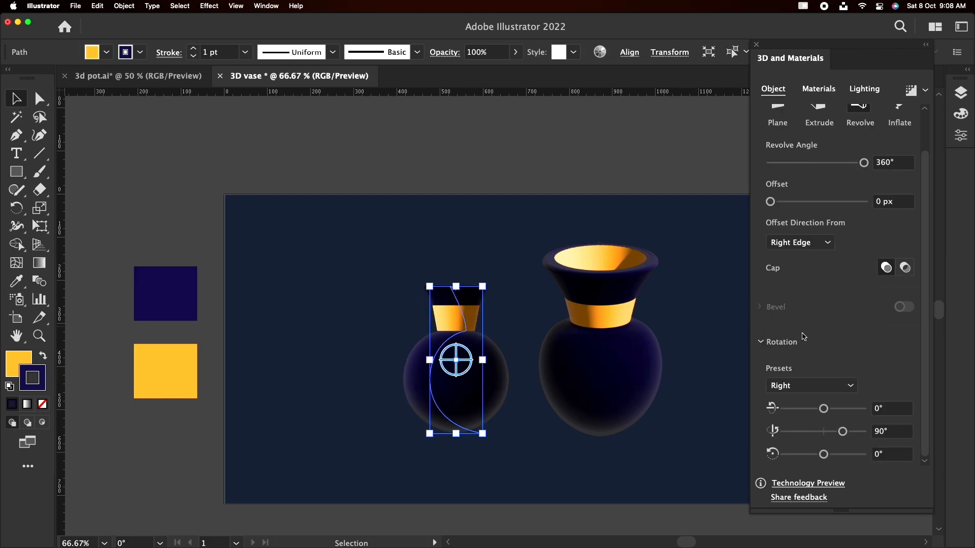
Try the Top rotation preset and then the Bottom preset on the small vase
left_click(818, 388)
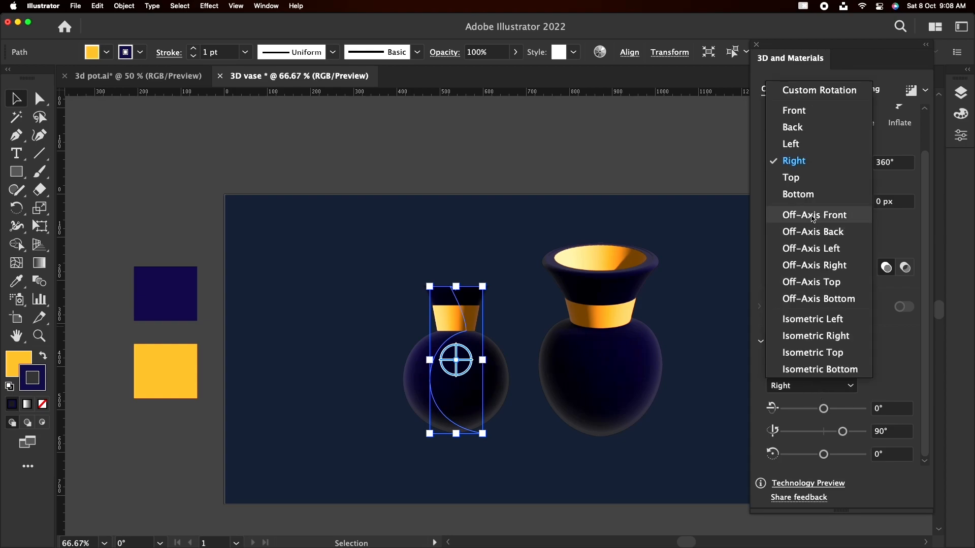
left_click(814, 176)
left_click(533, 228)
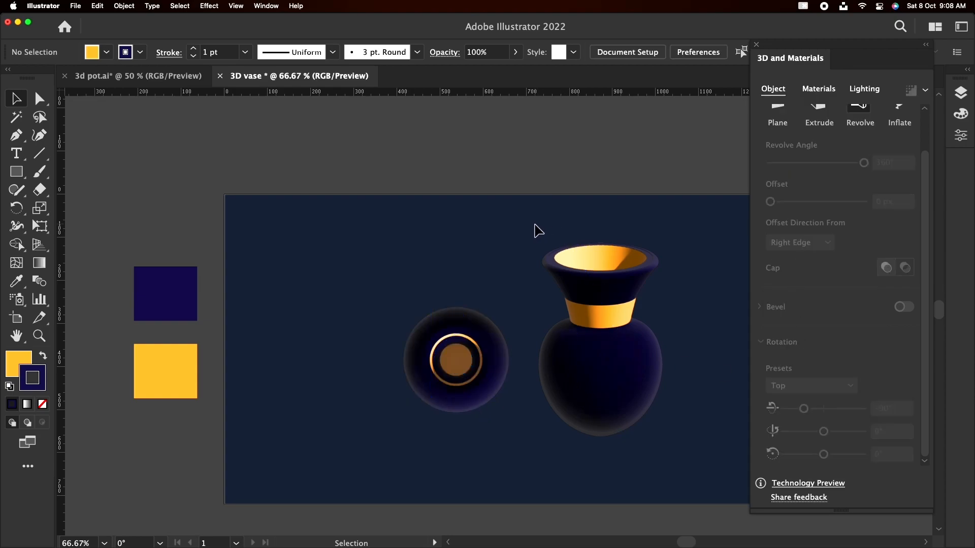
left_click_drag(454, 355, 451, 355)
left_click(811, 386)
left_click(798, 194)
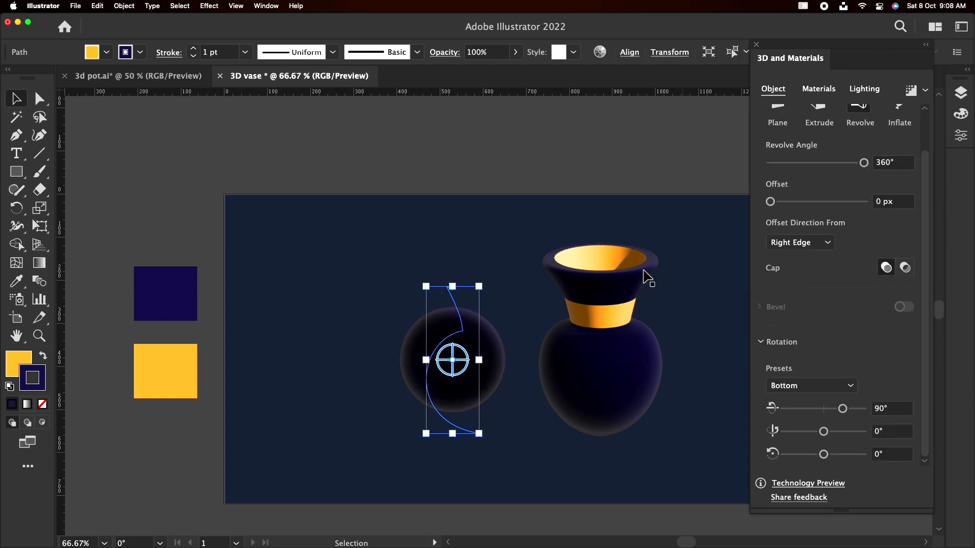
left_click(491, 241)
Try the Off-Axis Front rotation preset and then Off-Axis Bottom on the small vase
left_click(490, 366)
left_click(772, 386)
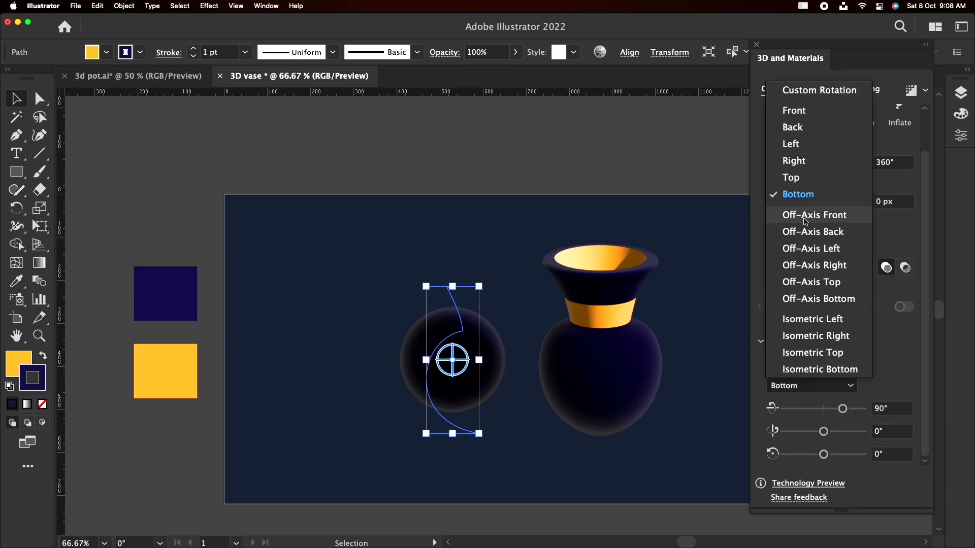
left_click(802, 213)
left_click(643, 313)
left_click(456, 386)
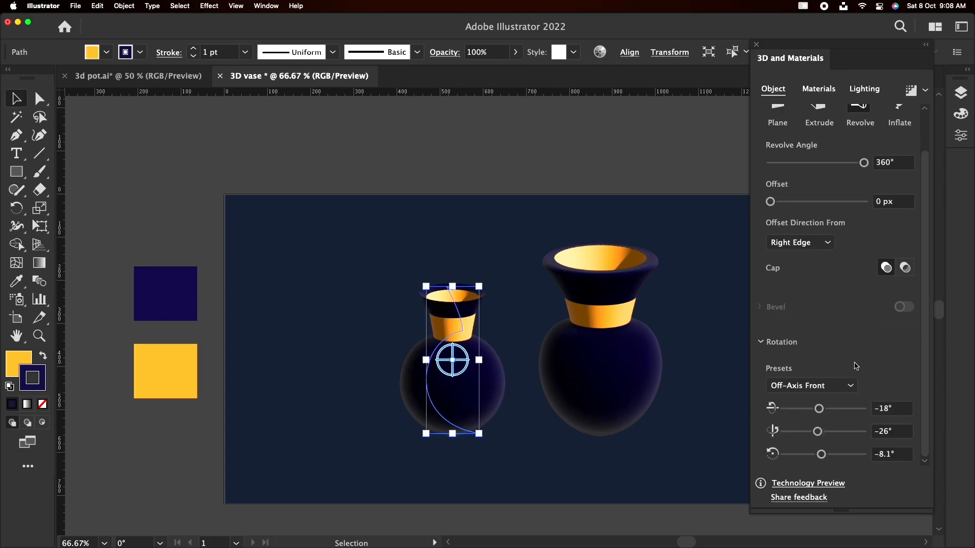
left_click(852, 387)
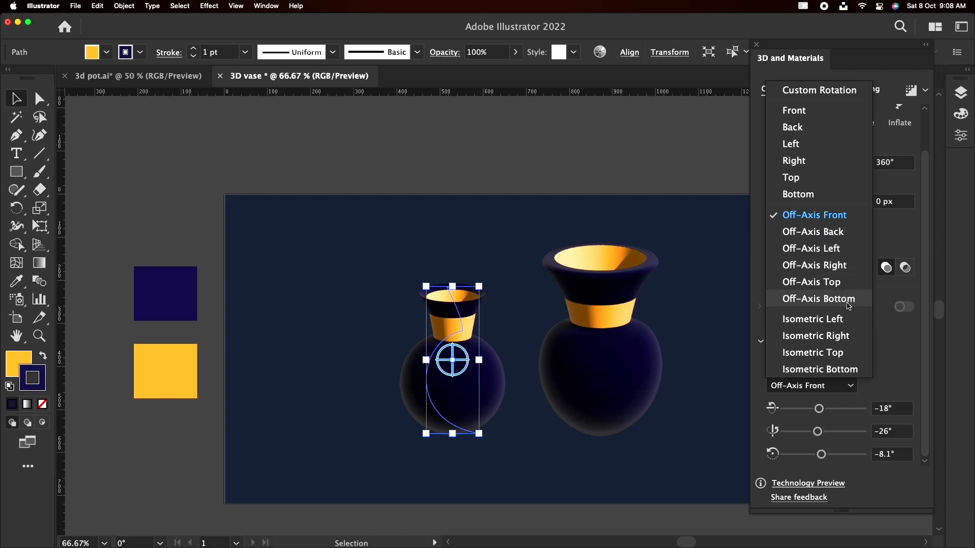
left_click(817, 298)
Try the Isometric Left, Right, Top and Bottom rotation presets on the small vase, returning to Isometric Left
left_click(835, 386)
left_click(838, 319)
left_click(833, 386)
left_click(828, 335)
left_click(829, 386)
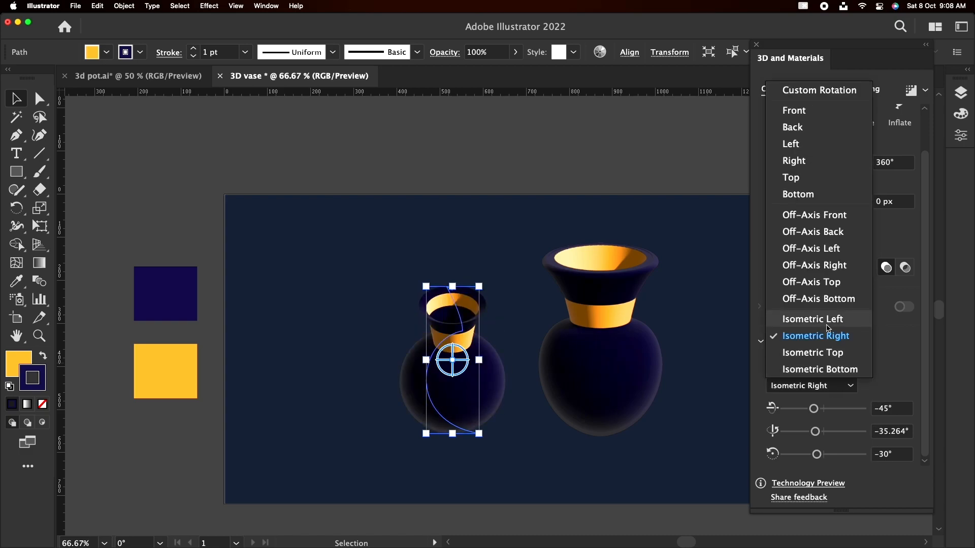
left_click(836, 354)
left_click(840, 385)
left_click(842, 374)
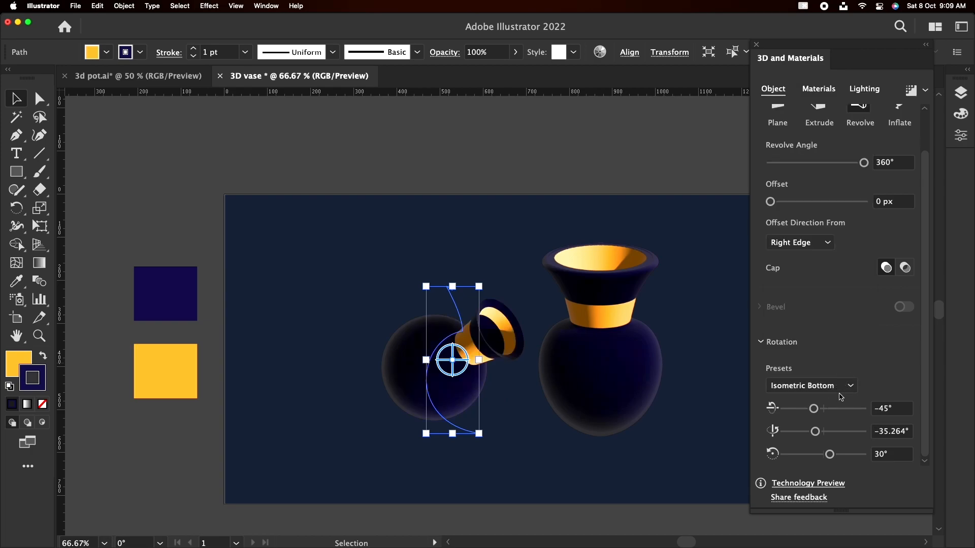
left_click(840, 388)
left_click(835, 318)
Apply the Off-Axis Front preset to the small vase and adjust its rotation to -29° on X and -36° on Z
left_click(842, 385)
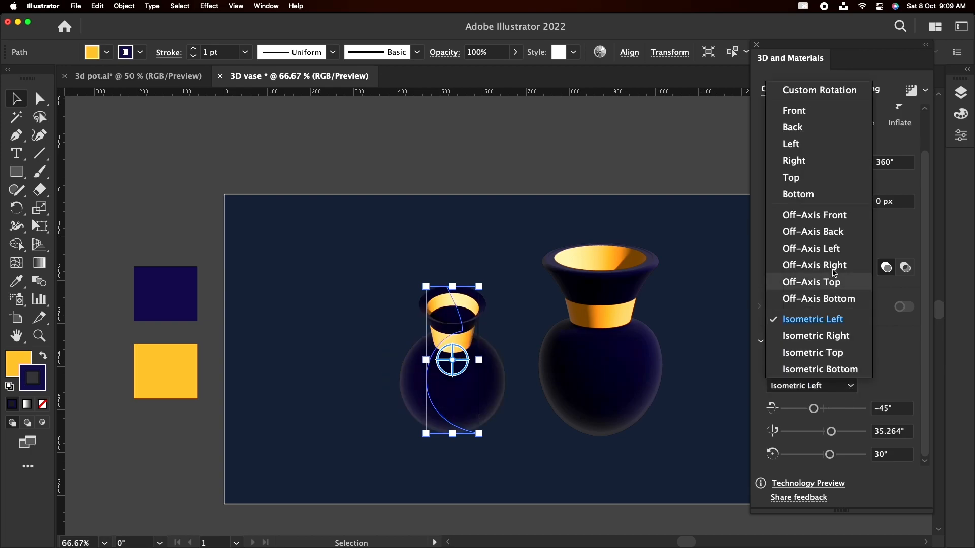
left_click(828, 215)
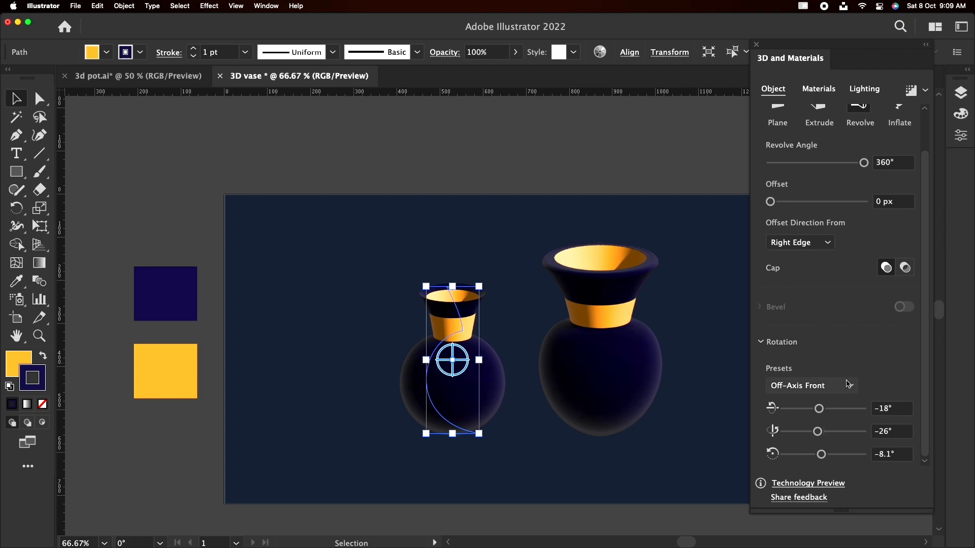
left_click_drag(819, 409, 816, 410)
left_click_drag(823, 458, 815, 458)
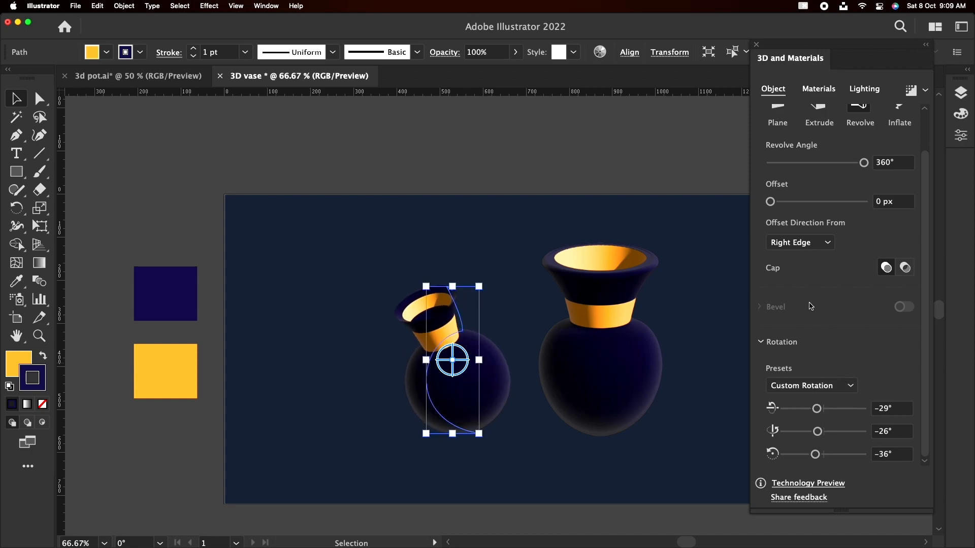
Try the Canopy Diamond Concrete Tiles substance material on the small vase
left_click(823, 91)
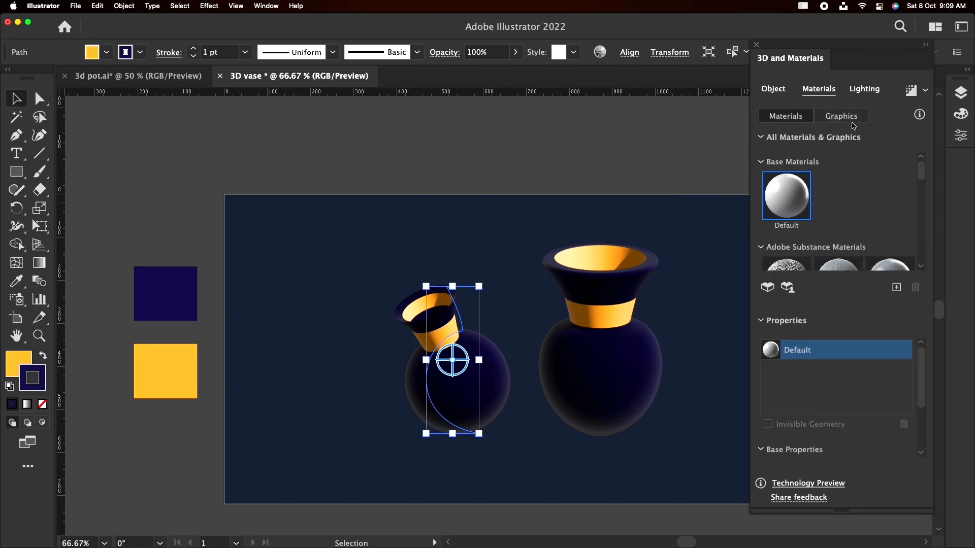
scroll(873, 222, "down", 6)
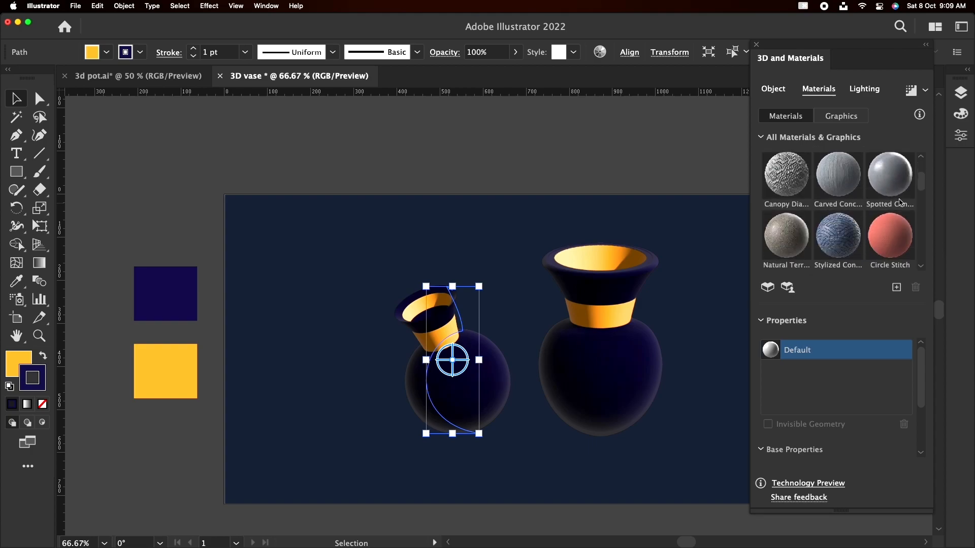
scroll(793, 200, "down", 1)
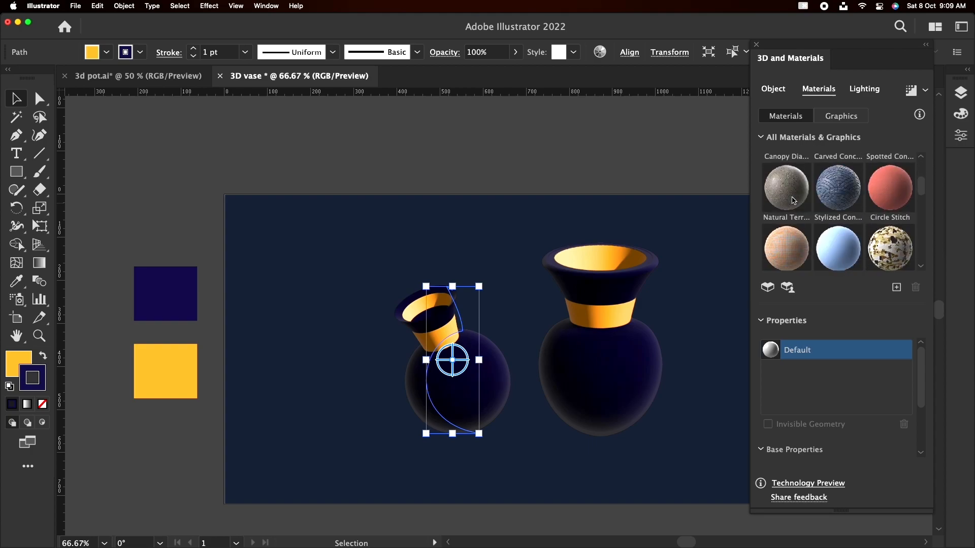
scroll(794, 200, "up", 3)
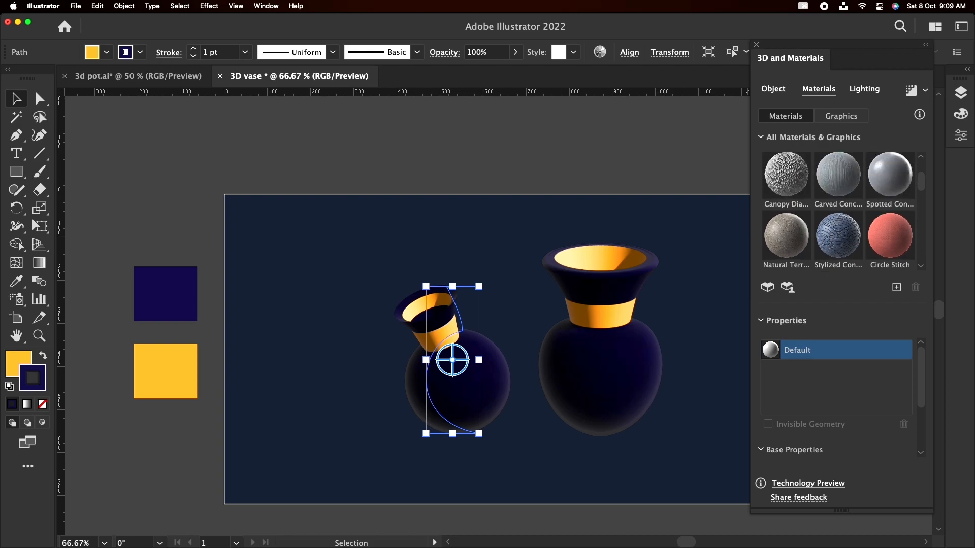
scroll(790, 173, "up", 1)
left_click(794, 219)
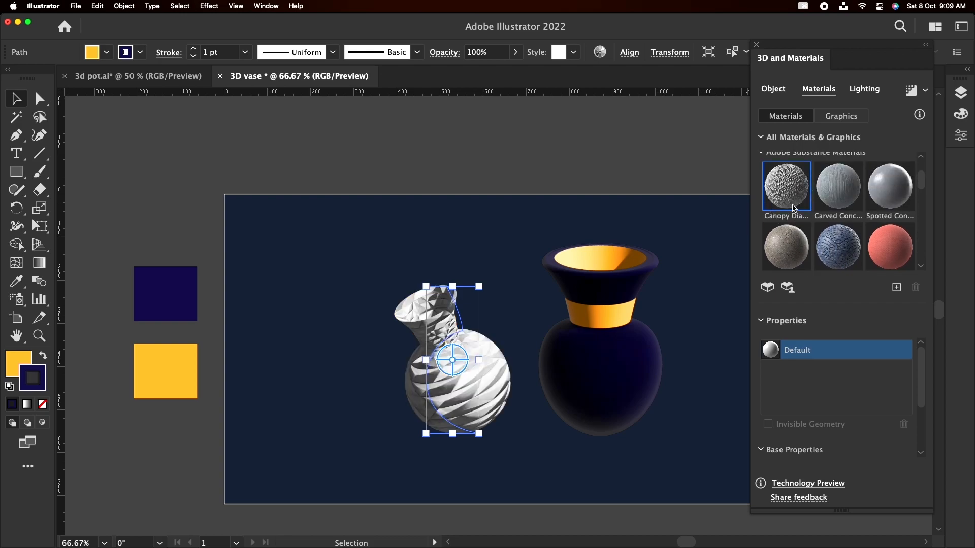
left_click(465, 231)
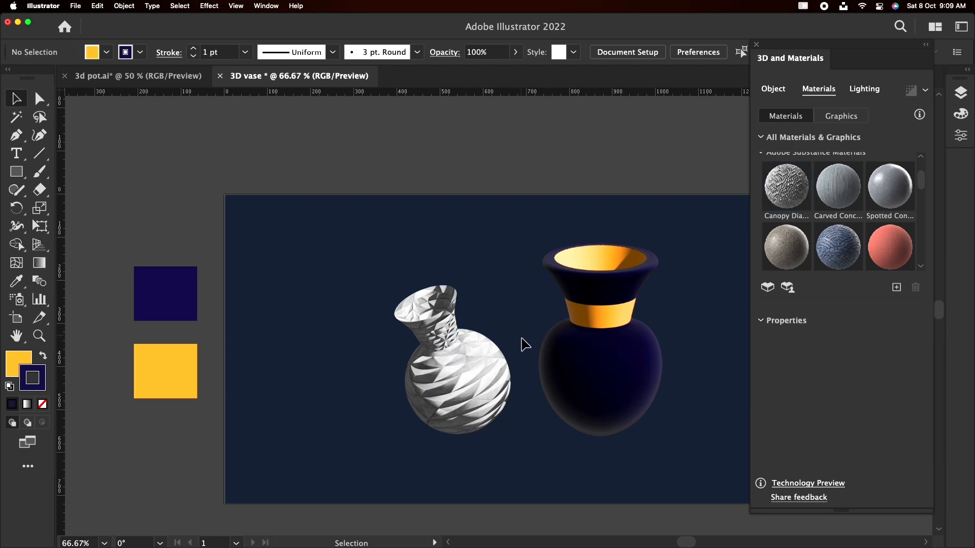
Replace the small vase's material with Natural Terrazzo Inserts
left_click(487, 376)
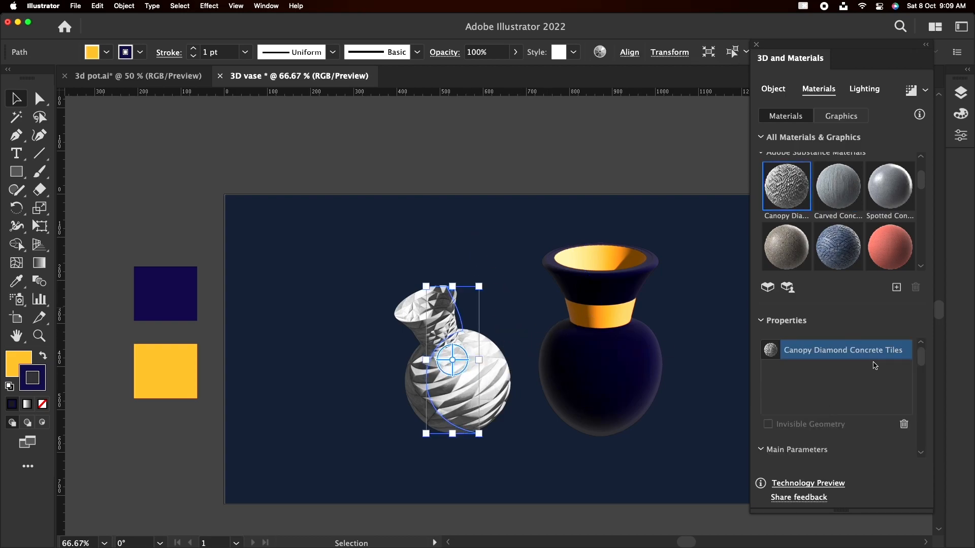
left_click(787, 237)
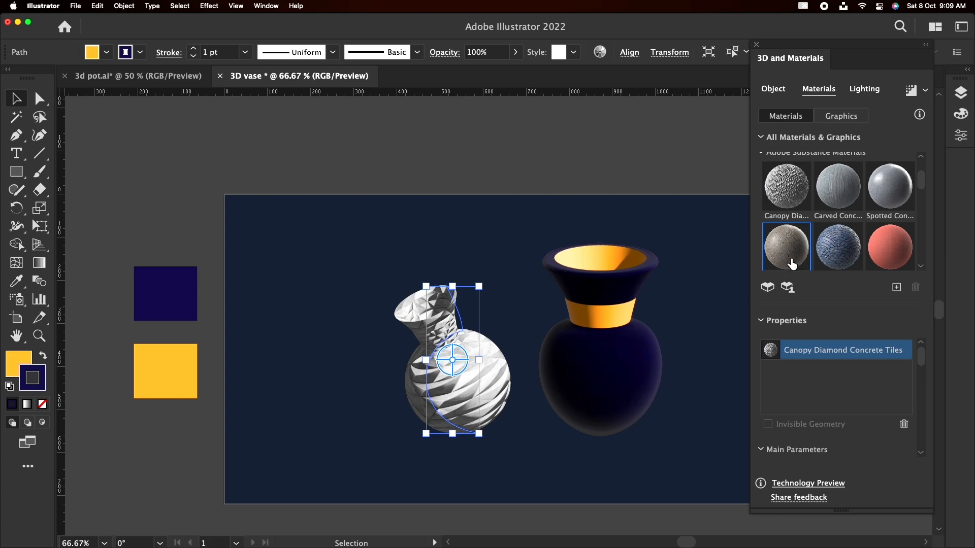
left_click(786, 286)
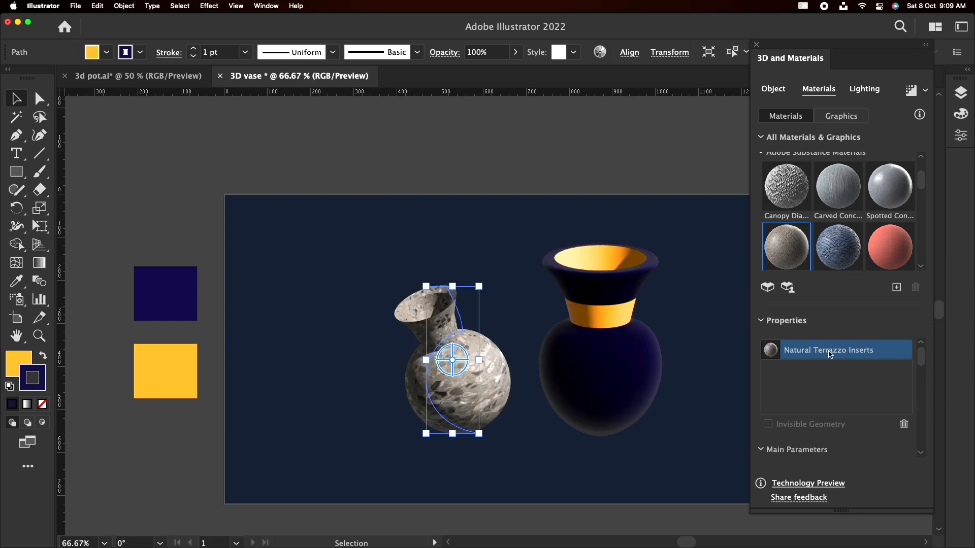
left_click(540, 370)
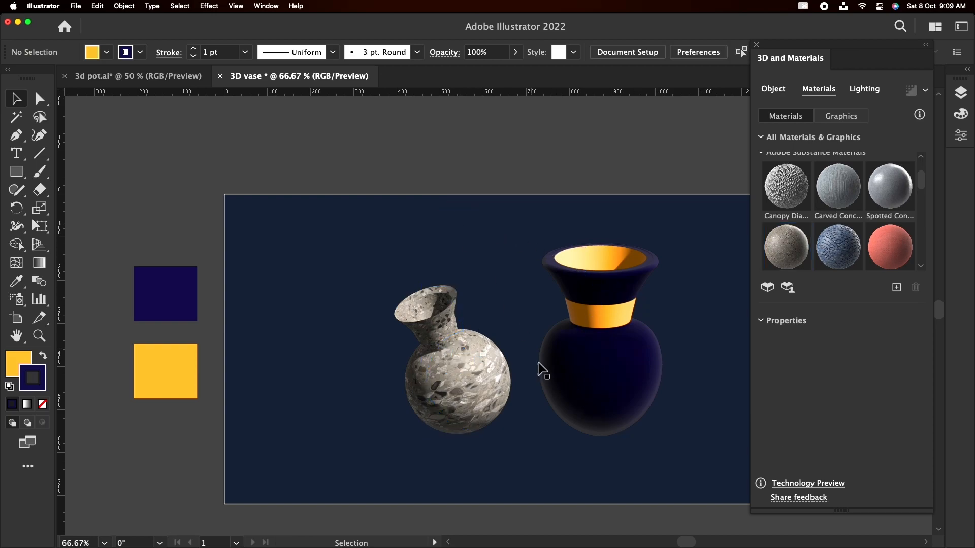
Try the Natural Cowhide Leather material on the small vase and inspect its surface up close
left_click(464, 366)
scroll(845, 234, "down", 4)
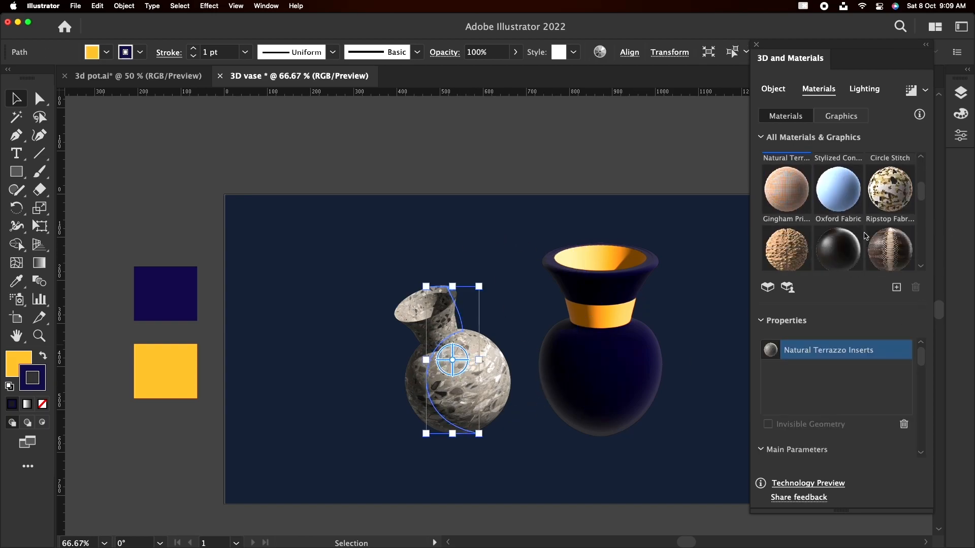
scroll(878, 243, "down", 4)
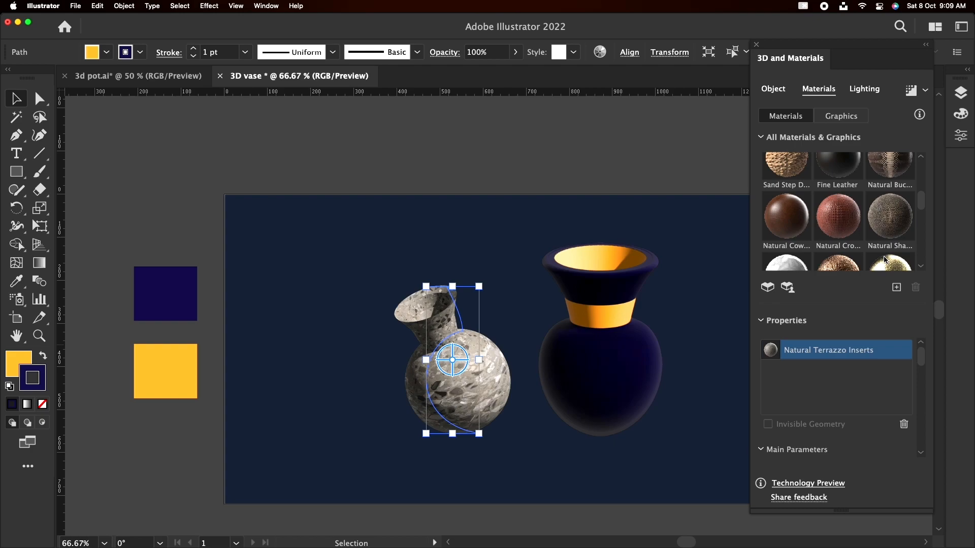
scroll(804, 249, "down", 1)
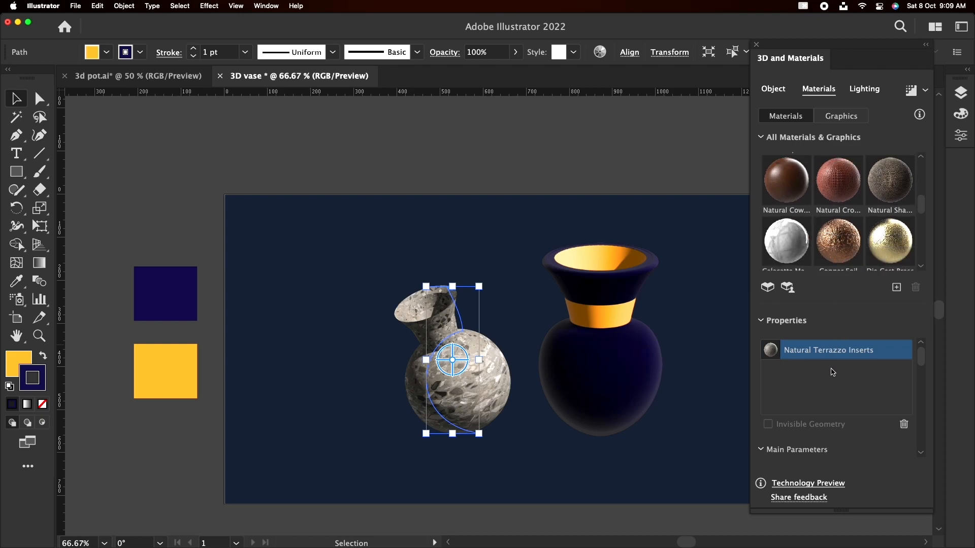
left_click(790, 186)
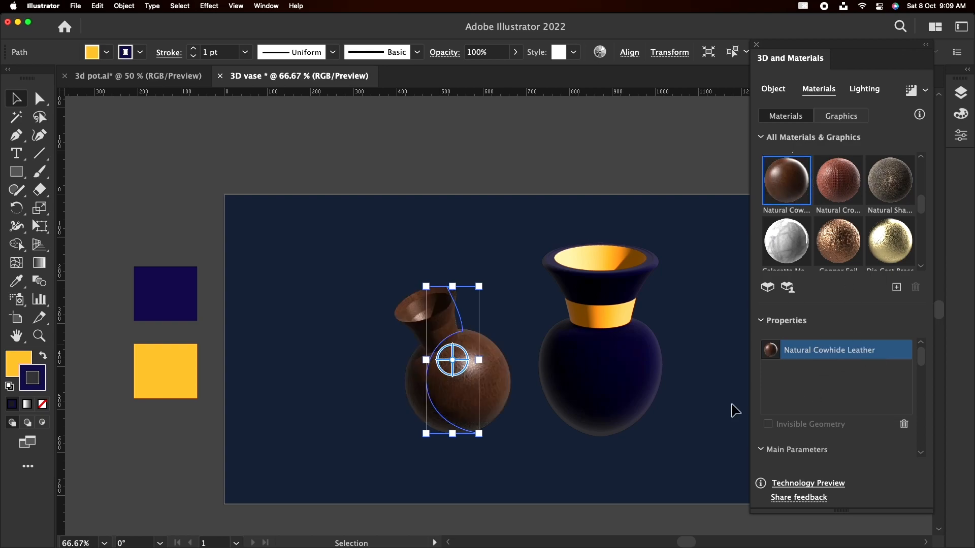
left_click(663, 424)
left_click(474, 369)
scroll(522, 390, "up", 4)
scroll(502, 376, "down", 3)
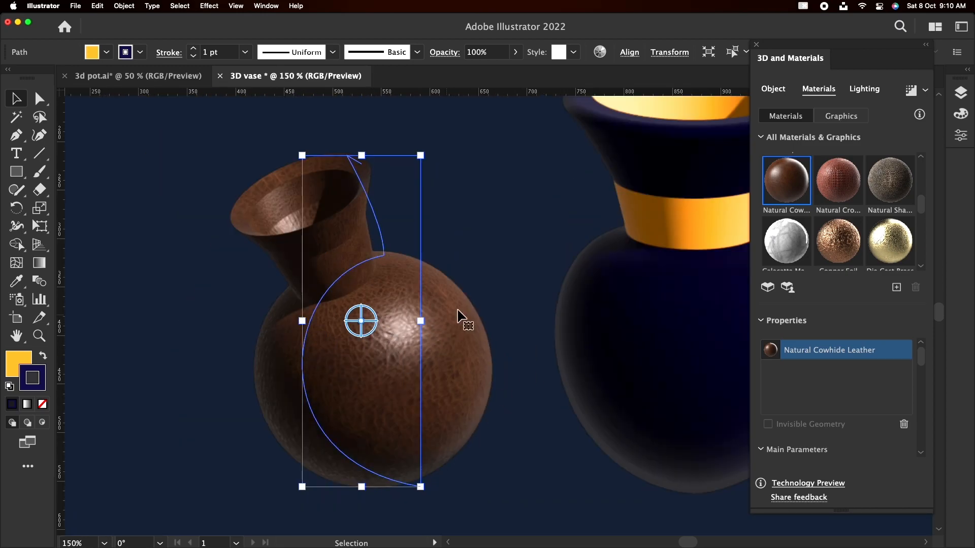
Restore the Default base material on the small vase and bring its Roughness and Metallic properties into view
left_click(486, 304)
left_click(391, 409)
scroll(887, 264, "up", 10)
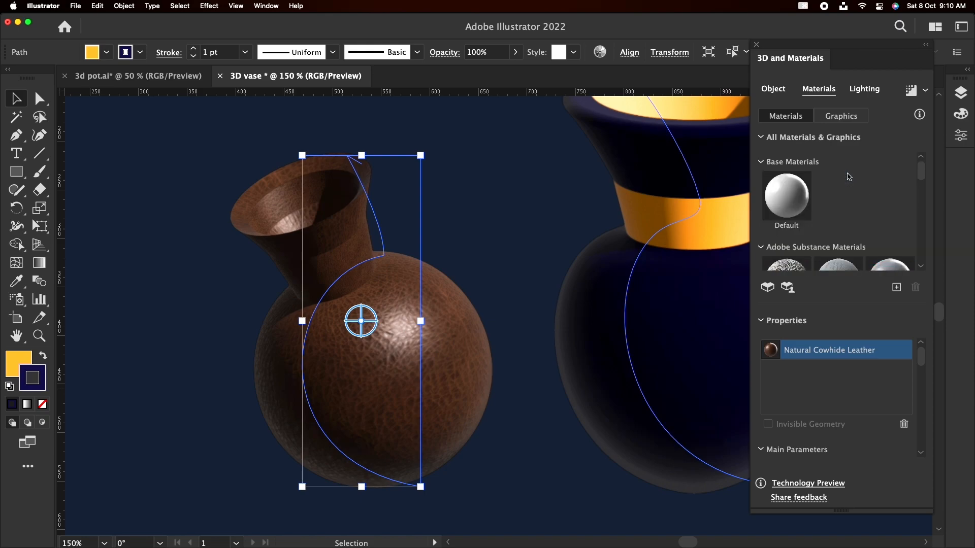
left_click(814, 200)
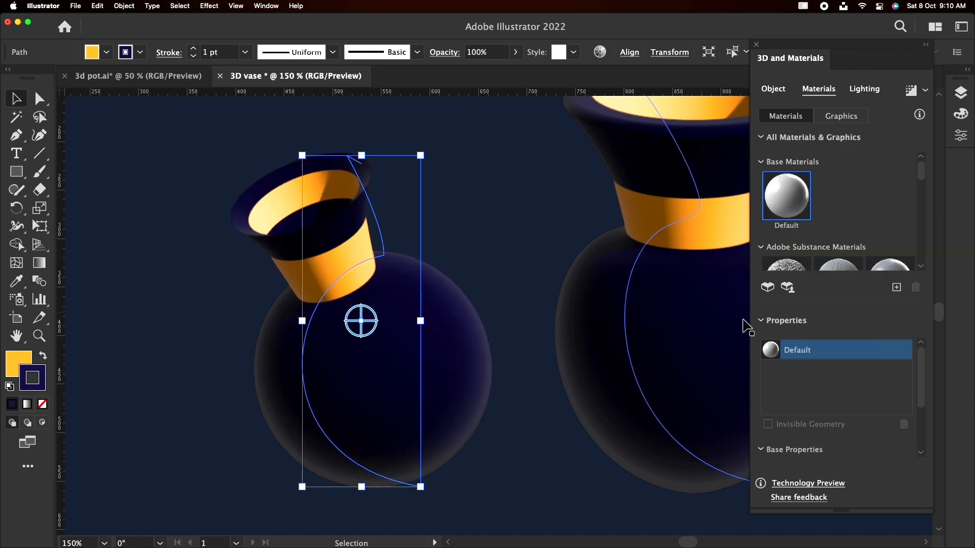
scroll(903, 391, "down", 5)
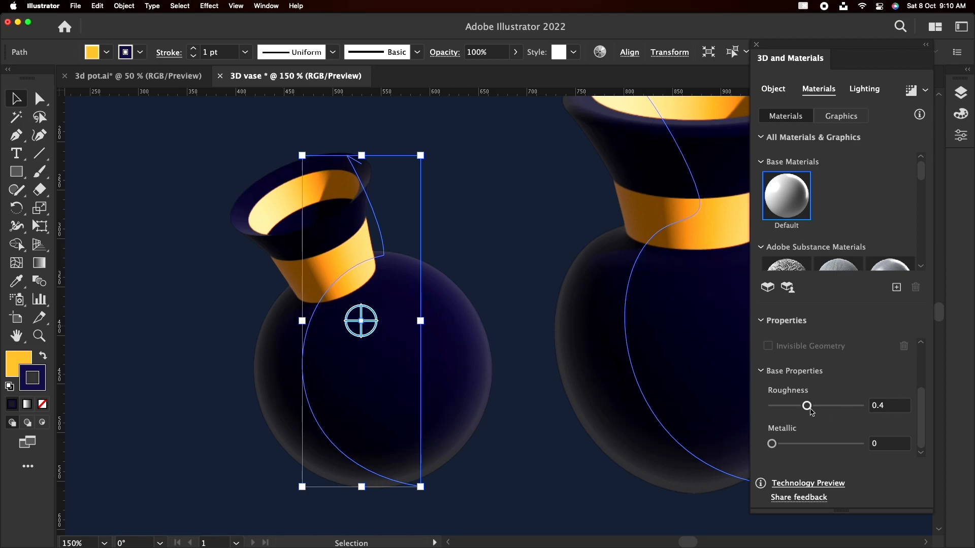
Set the small vase's Roughness to 0.78 and its lighting to 123% Intensity, 81% Softness and 129% ambient Intensity
left_click_drag(810, 412, 846, 411)
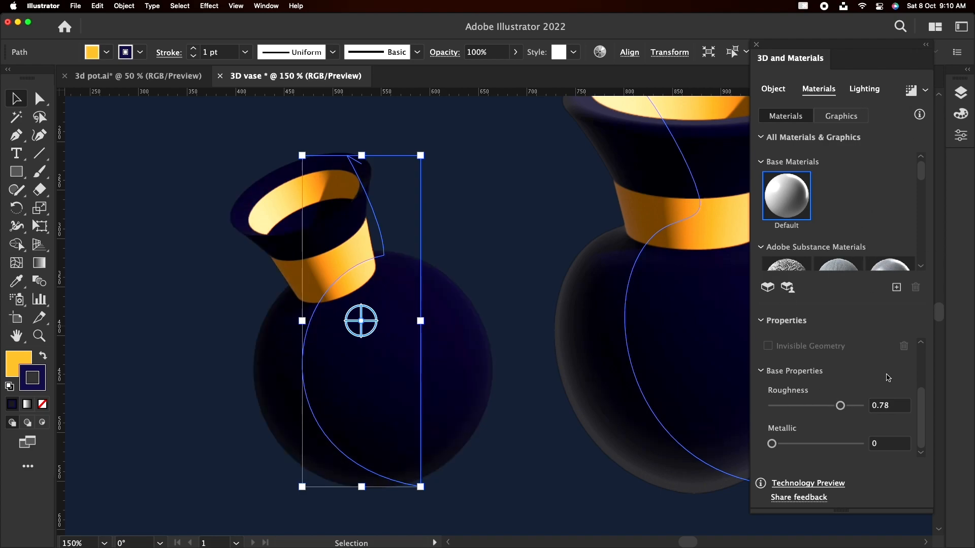
left_click(865, 92)
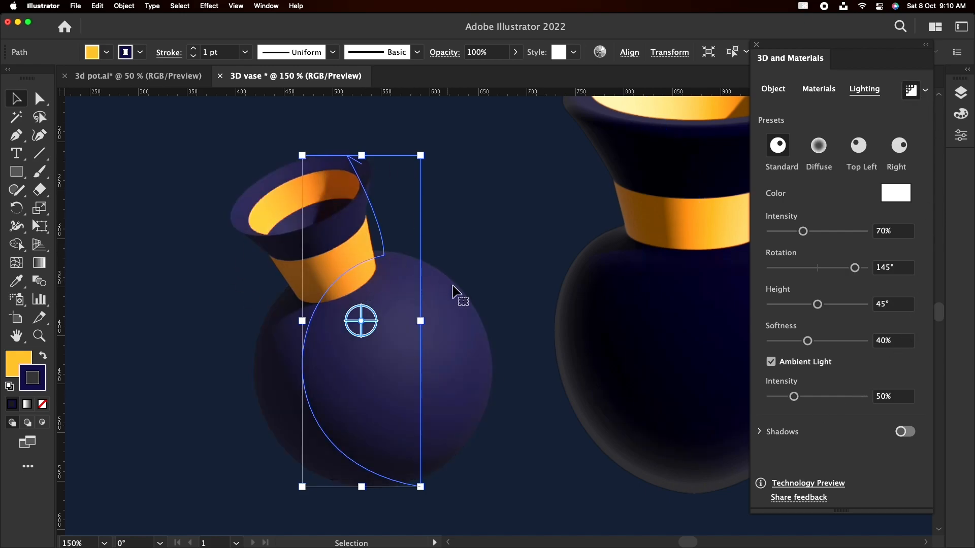
left_click_drag(794, 398, 831, 399)
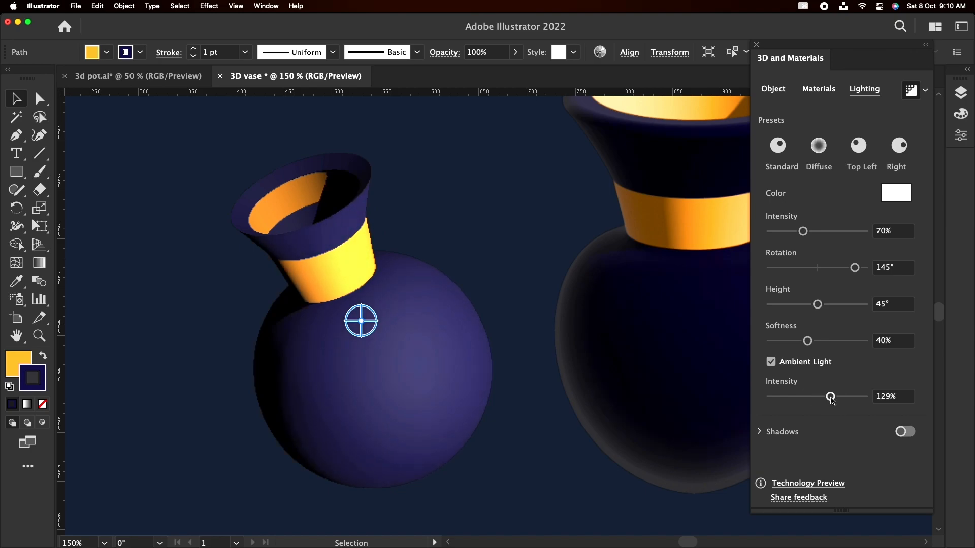
left_click_drag(802, 343, 846, 342)
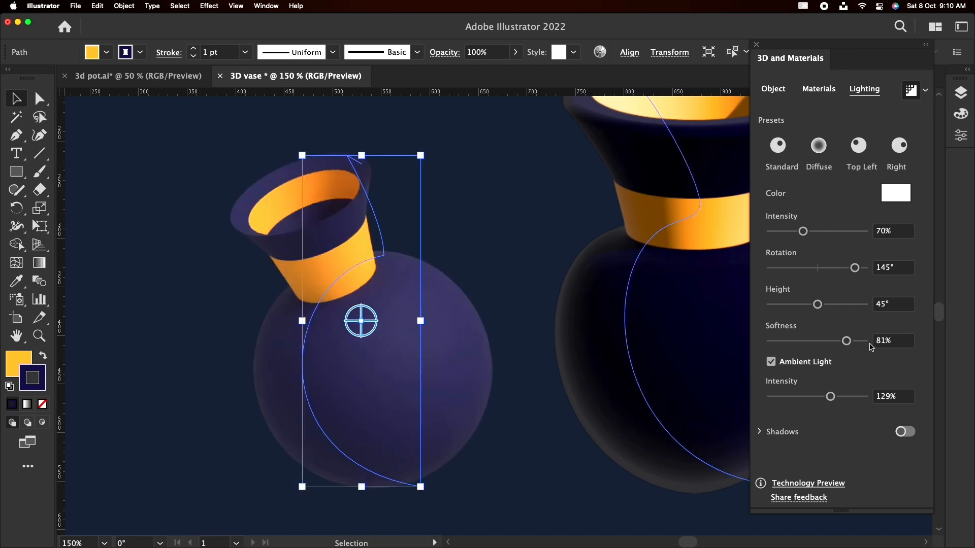
left_click_drag(803, 232, 828, 232)
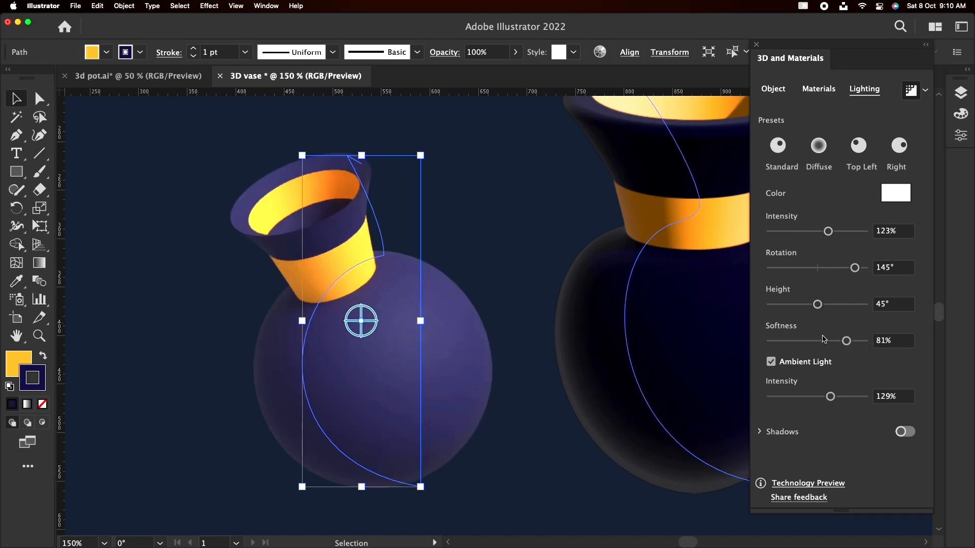
Adjust the small vase's lighting to 31% ambient Intensity, 88% Softness, 46° Height and 140° Rotation
left_click_drag(807, 396, 784, 397)
left_click_drag(842, 342, 850, 342)
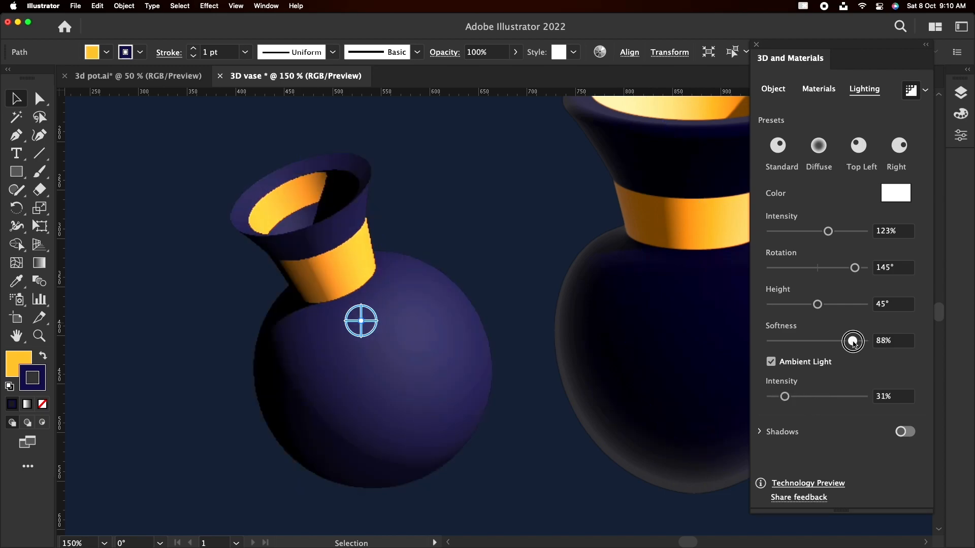
mouse_move(817, 304)
left_mouse_down()
mouse_move(865, 303)
mouse_move(770, 305)
mouse_move(830, 327)
mouse_move(879, 330)
mouse_move(800, 360)
mouse_move(853, 361)
mouse_move(825, 369)
mouse_move(818, 304)
left_mouse_up()
left_click_drag(858, 267, 759, 307)
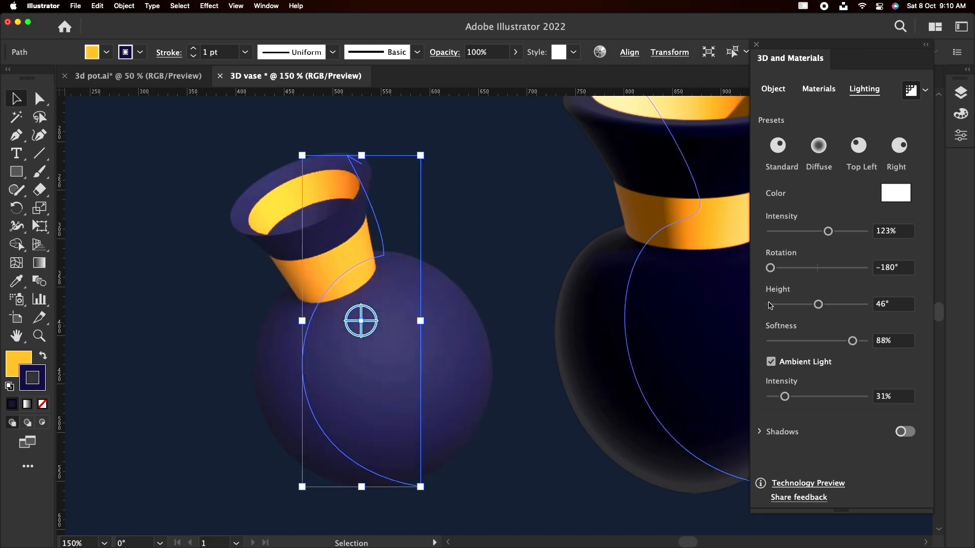
left_click_drag(774, 270, 854, 278)
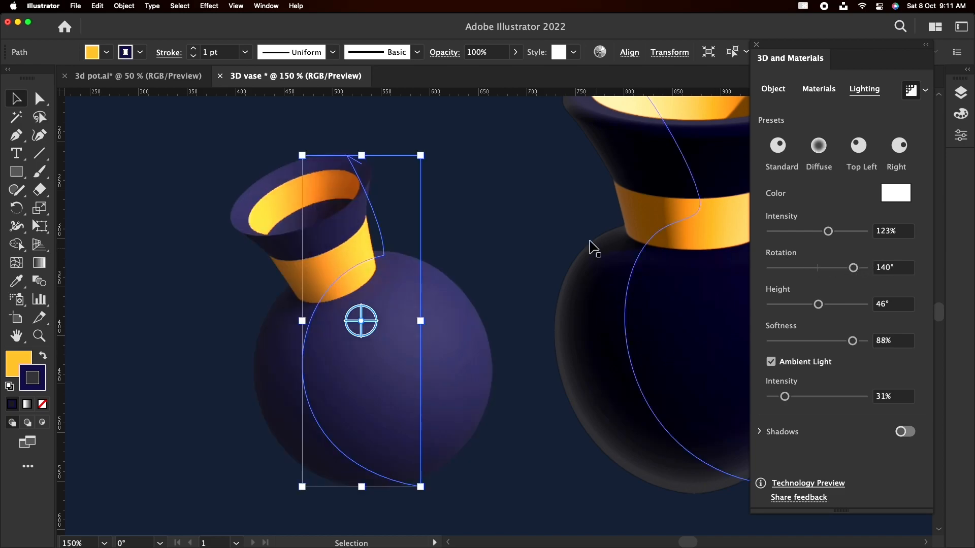
left_click(480, 176)
scroll(551, 426, "down", 2)
left_click(520, 417)
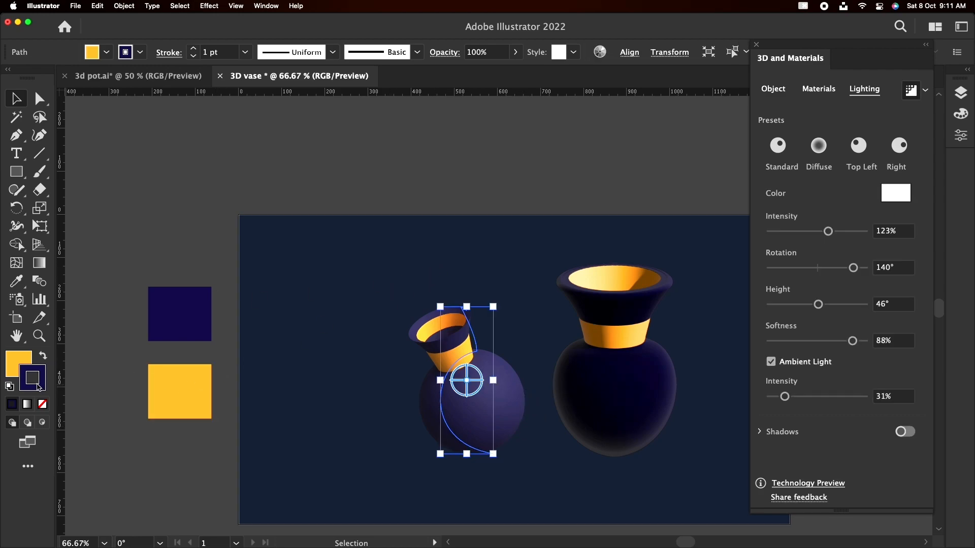
Turn on shadows for the small vase and set their position to Below Object
left_click(343, 281)
left_click(489, 424)
left_click(905, 432)
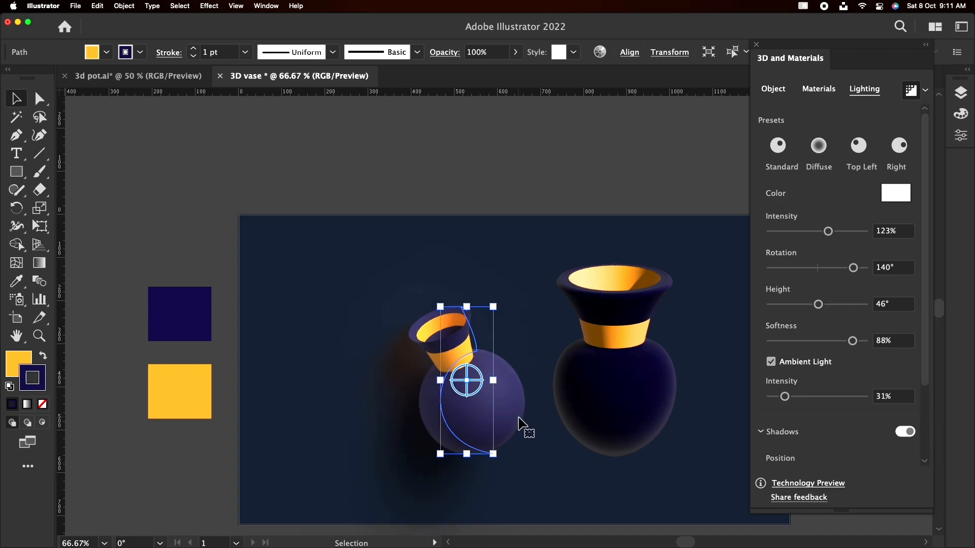
scroll(838, 366, "down", 4)
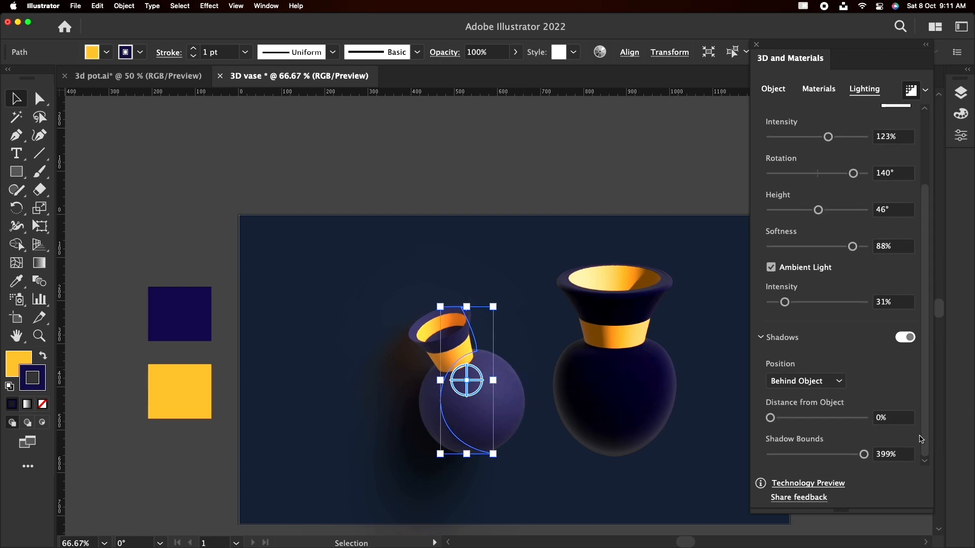
left_click(829, 382)
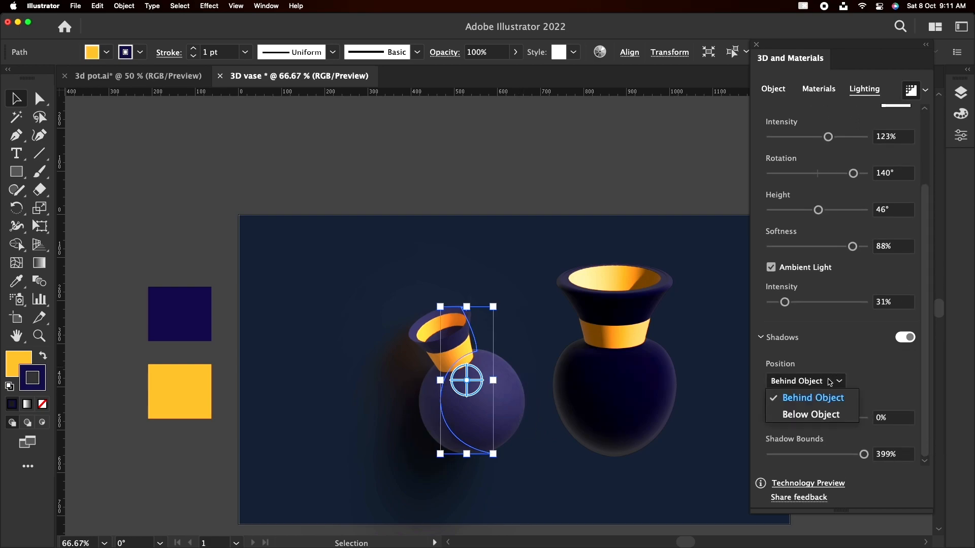
left_click(833, 416)
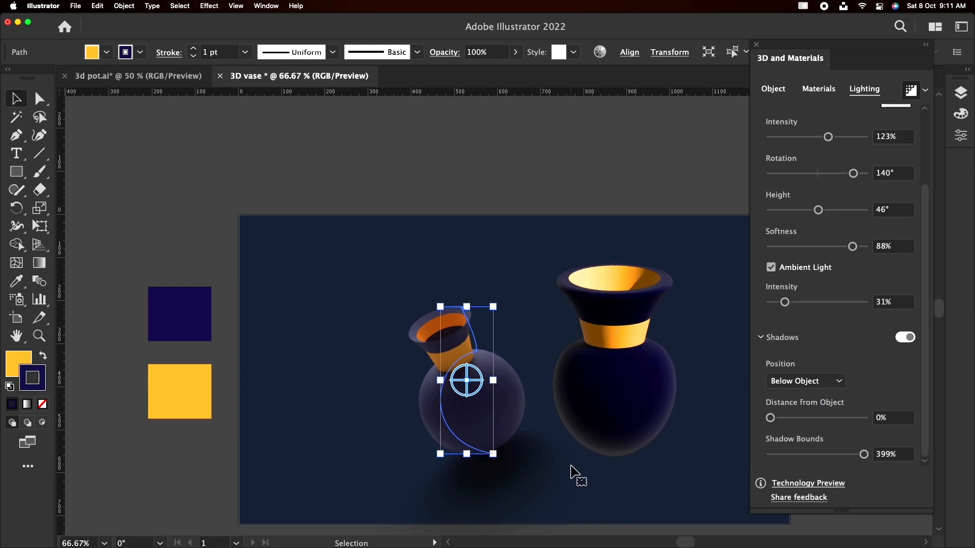
left_click(434, 298)
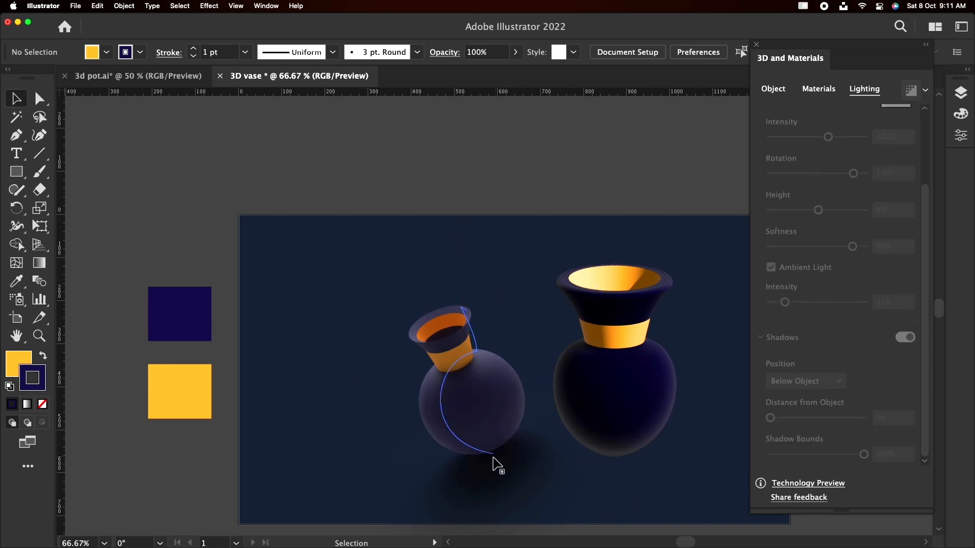
Straighten the small vase by setting its 3D rotation to -15° on X, -11° on Y and -12° on Z
left_click(505, 418)
left_click(773, 88)
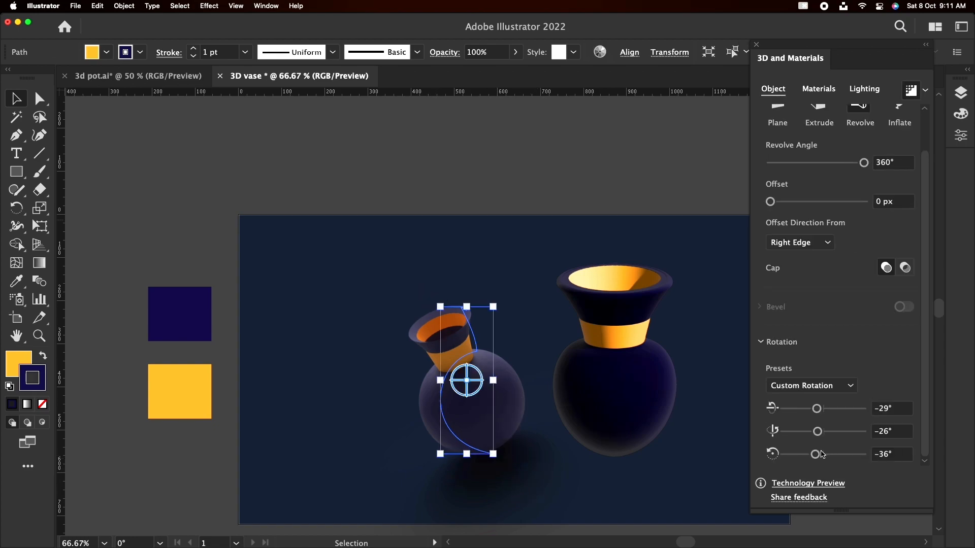
left_click_drag(816, 458, 822, 454)
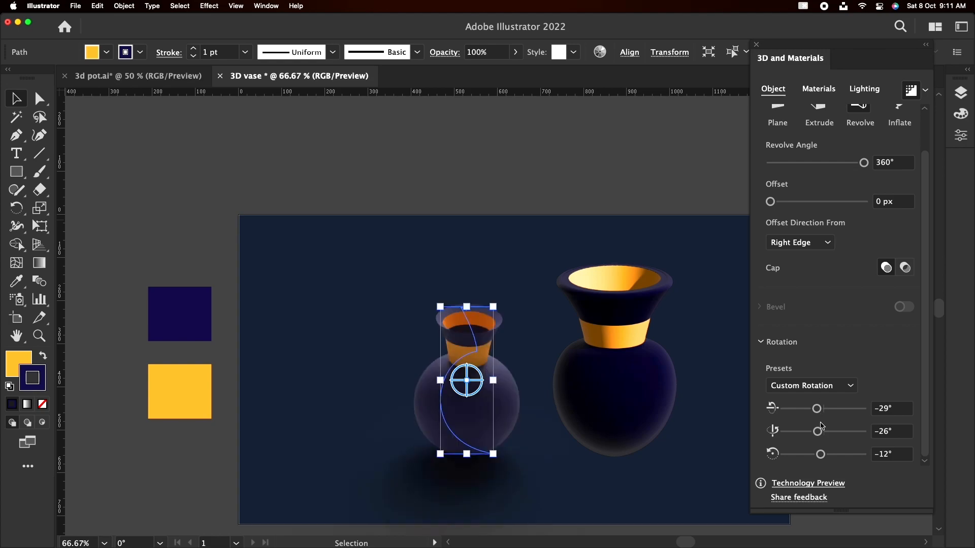
left_click_drag(816, 409, 819, 409)
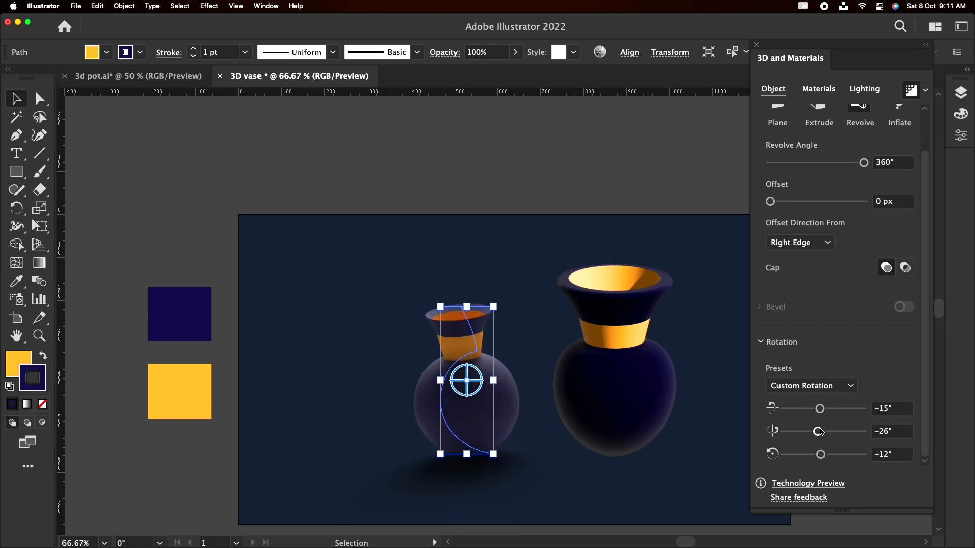
left_click_drag(819, 433, 823, 435)
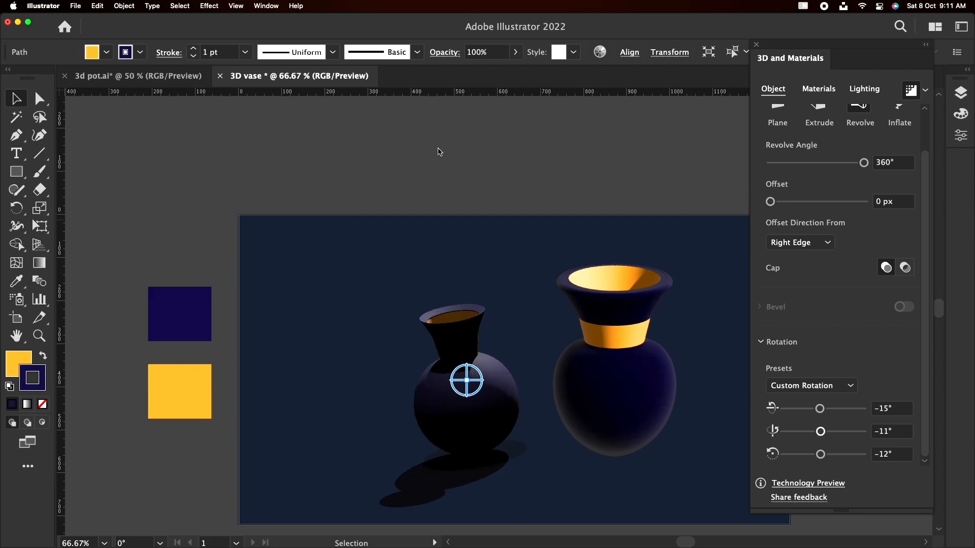
left_click(525, 159)
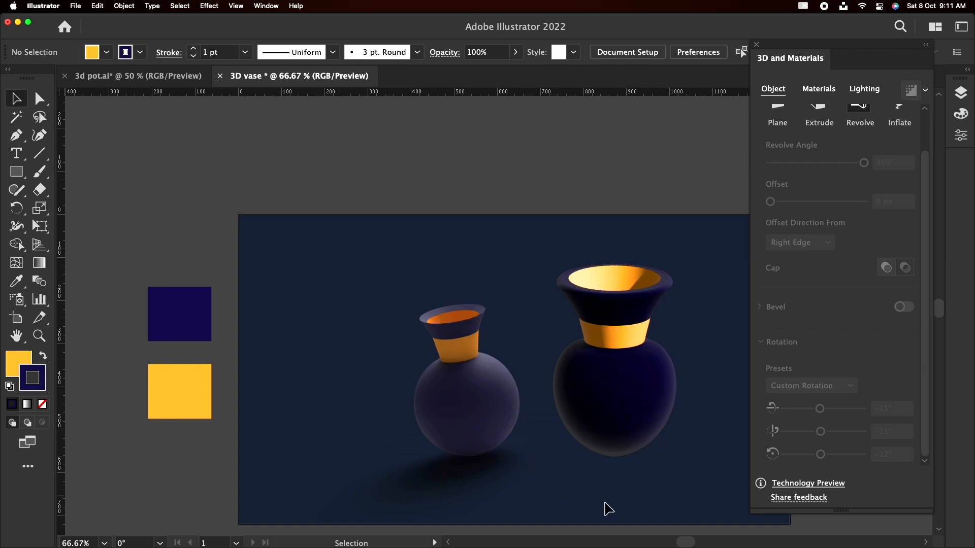
Try raising the end anchor of the large vase's rim, undo it, and move the profile's upper neck anchor up and inward instead
scroll(591, 503, "right", 5)
scroll(591, 503, "down", 3)
left_click(552, 346)
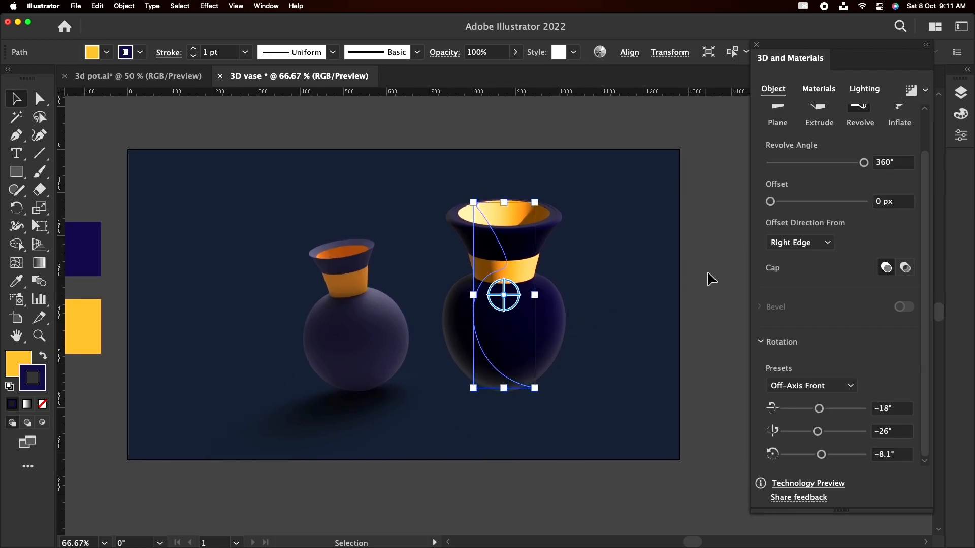
scroll(477, 223, "up", 1)
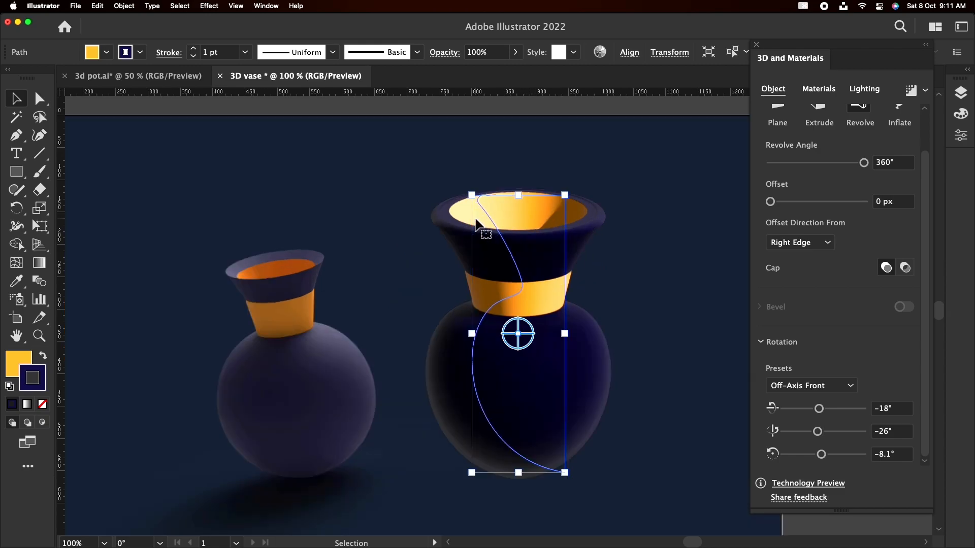
key("a")
scroll(500, 178, "up", 2)
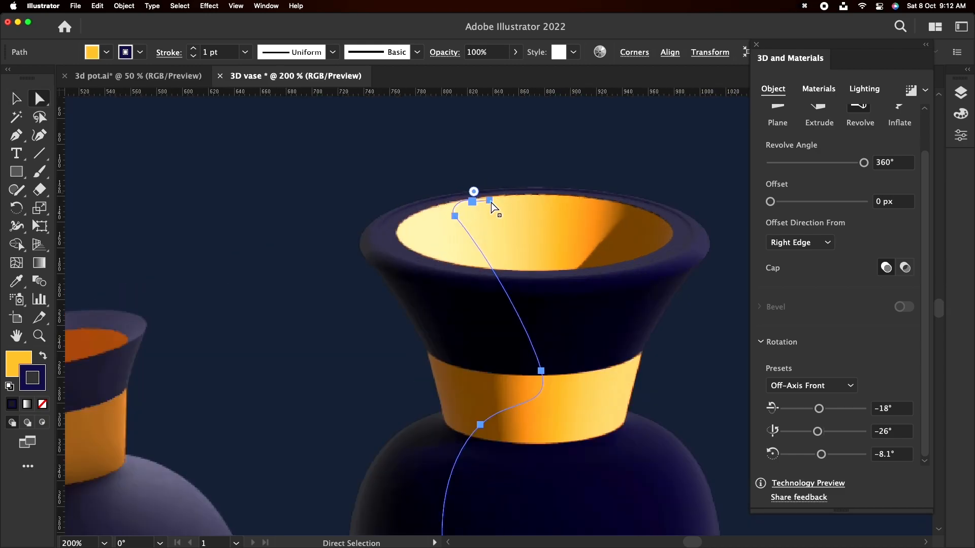
left_click_drag(485, 204, 487, 161)
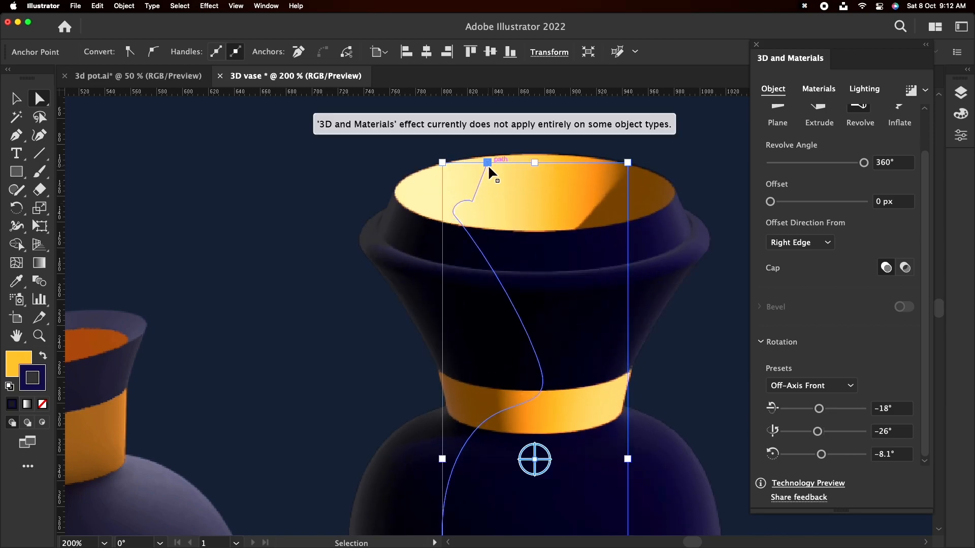
key("super+z")
left_click_drag(543, 373, 559, 336)
scroll(559, 336, "down", 1)
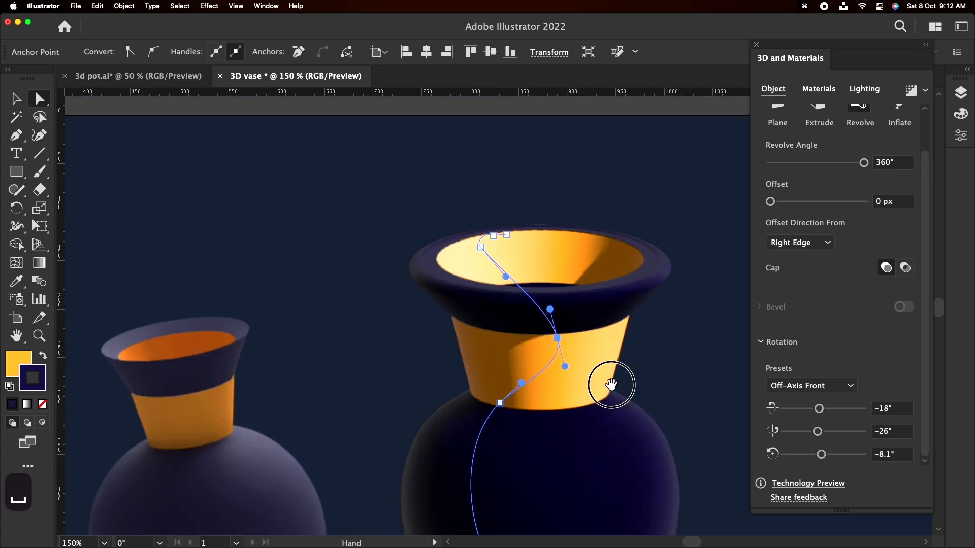
Round out the large vase's body by extending the curve handle of the profile's bottom anchor outward
left_click_drag(611, 384, 549, 237)
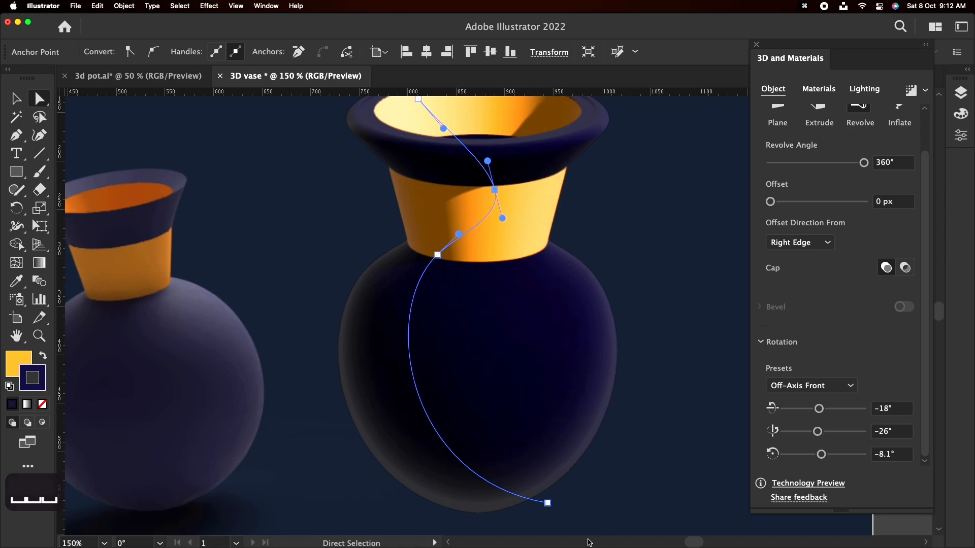
left_click(551, 501)
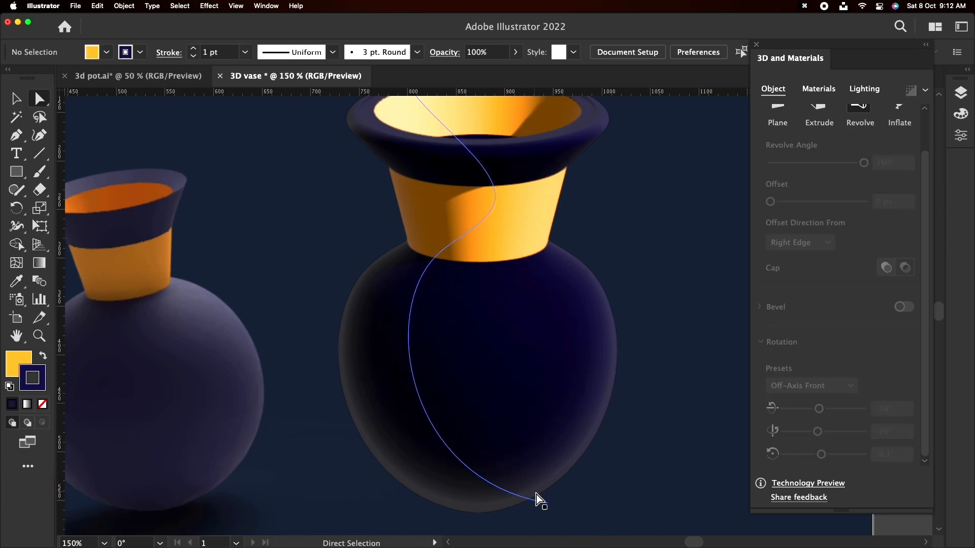
left_click(547, 503)
left_click_drag(406, 480, 349, 479)
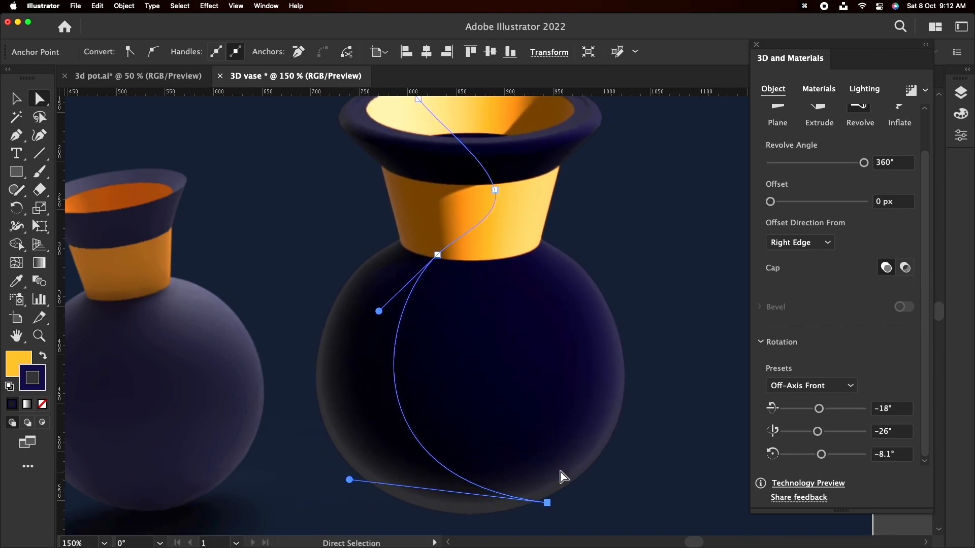
left_click(592, 448)
scroll(592, 448, "down", 2)
left_click(678, 428)
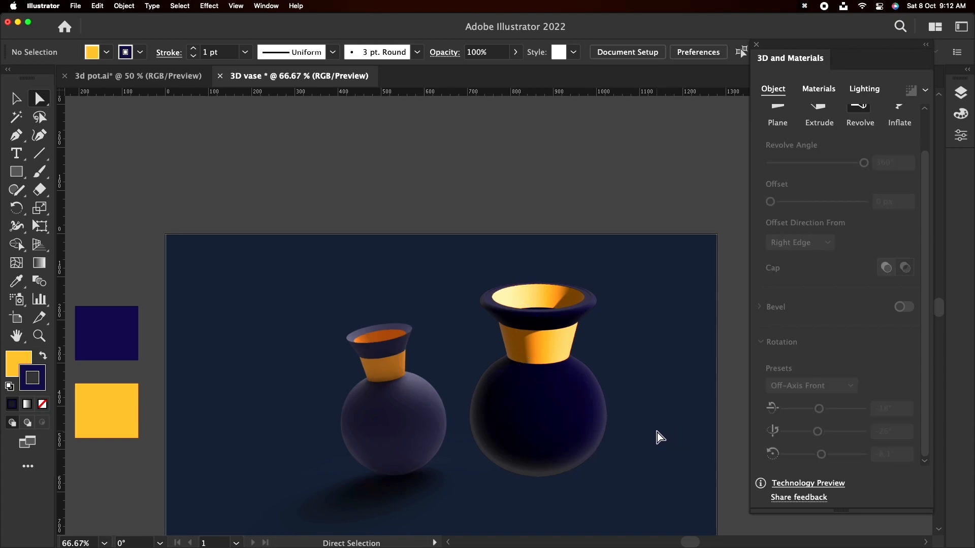
Move the small vase left, farther from the large vase and a little lower on the artboard
left_click_drag(657, 433, 533, 394)
left_click(16, 98)
left_click_drag(260, 352, 206, 381)
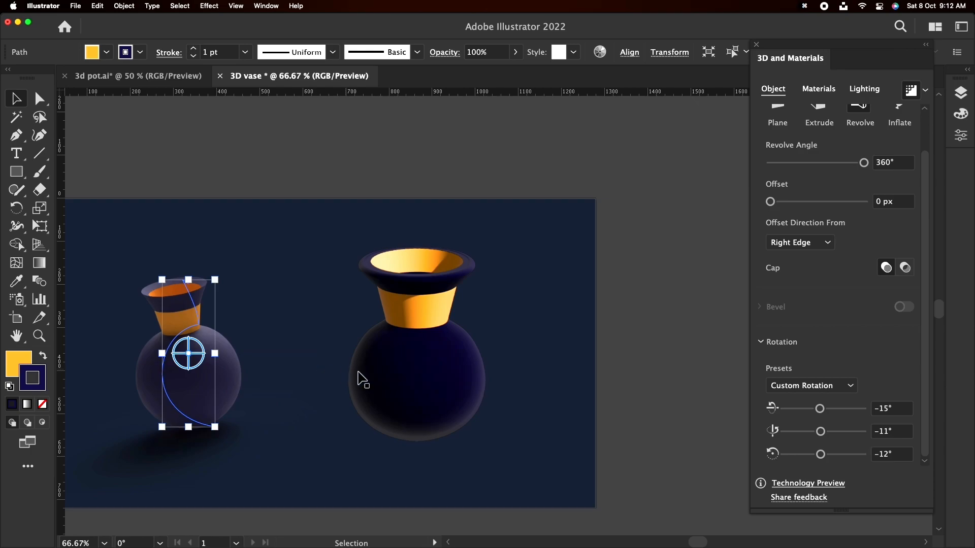
Scale the large vase down slightly and shift it a little toward the small vase
left_click(363, 373)
left_click_drag(414, 251, 414, 265)
left_click(538, 415)
left_click_drag(463, 421, 441, 420)
Render the large vase with ray tracing and set its Roughness to 0.19 and Metallic to 0.82
left_click(809, 90)
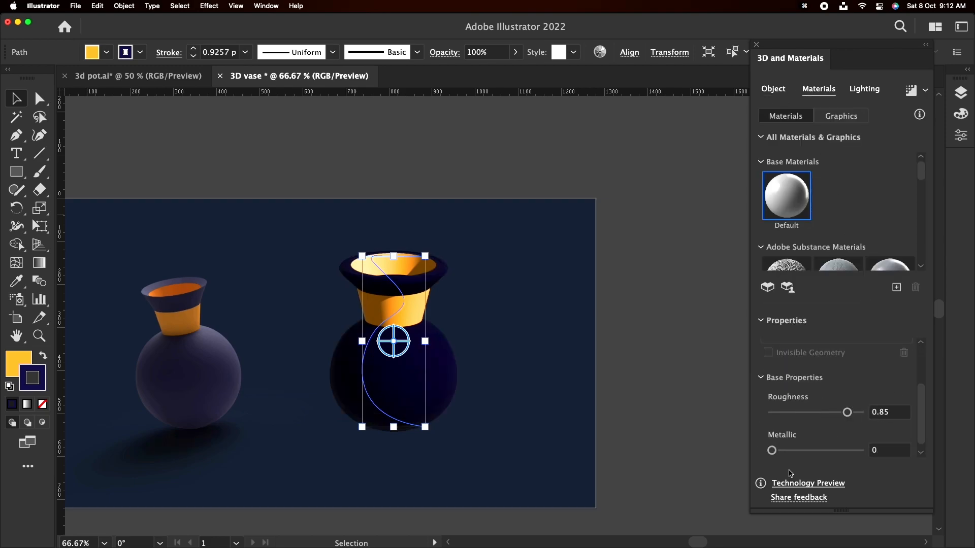
left_click(786, 450)
left_click(865, 89)
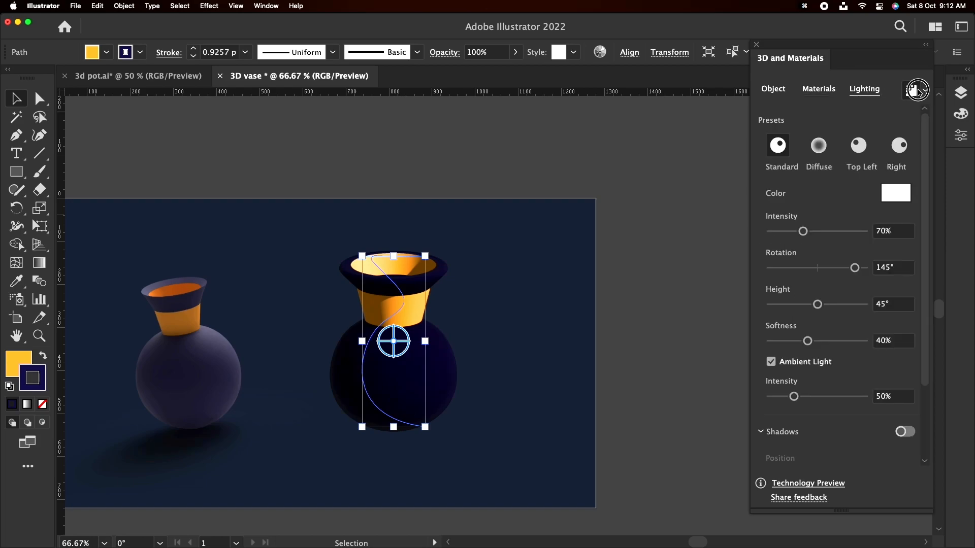
left_click(835, 93)
left_click_drag(843, 414, 845, 456)
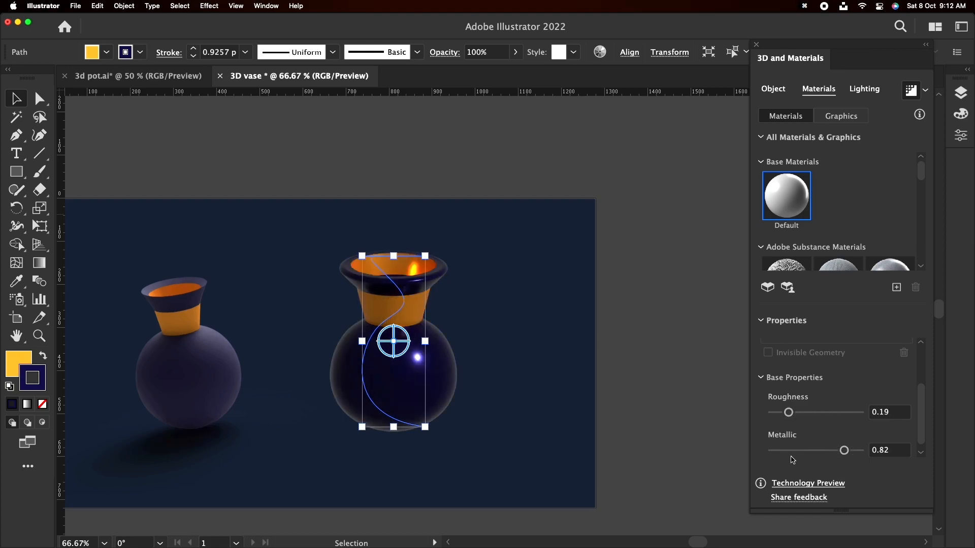
Give the large vase a glossy surface with Roughness 0 and Metallic 0.29, and deselect it
left_click_drag(828, 413, 829, 413)
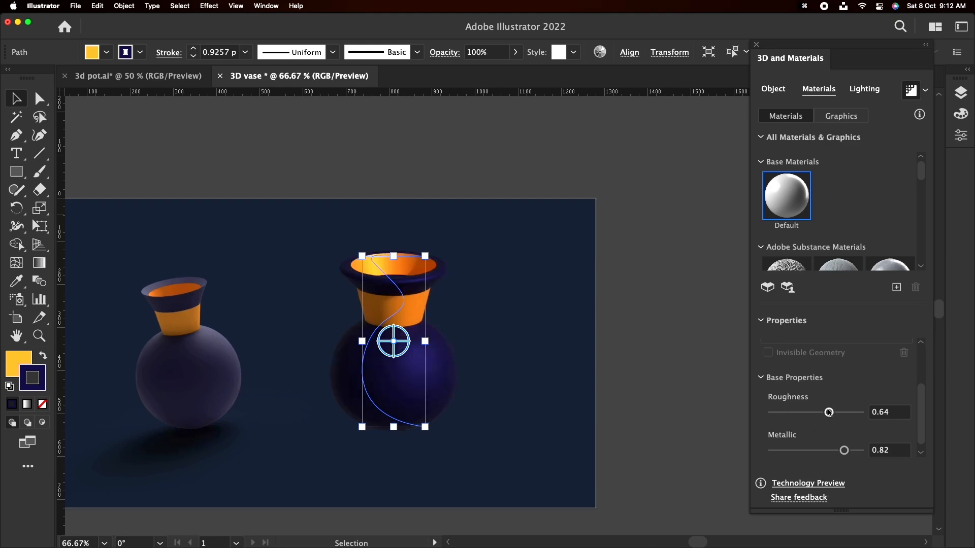
left_click(767, 420)
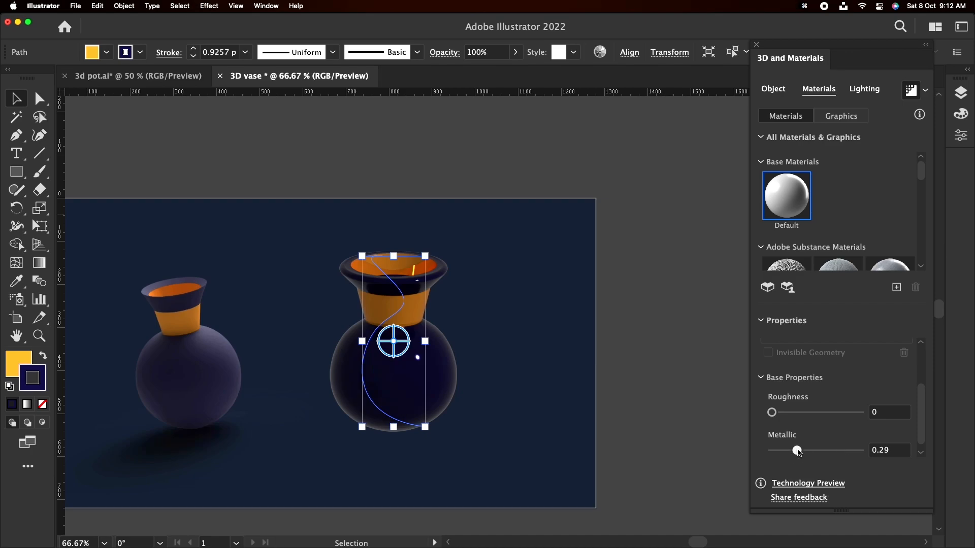
left_click_drag(798, 451, 798, 451)
left_click(700, 388)
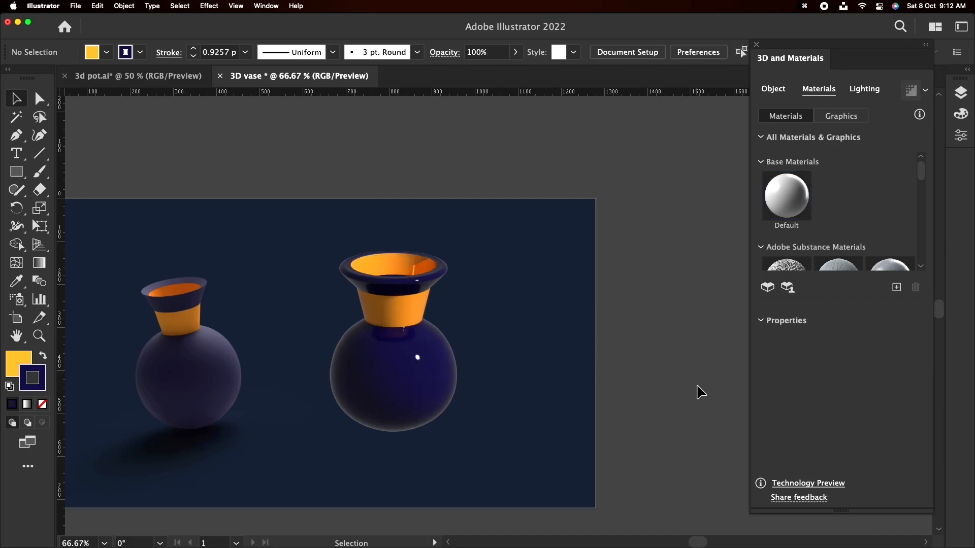
Light the large vase with Softness 82%, Ambient Light Intensity 155% and light Intensity 89%
left_click(442, 410)
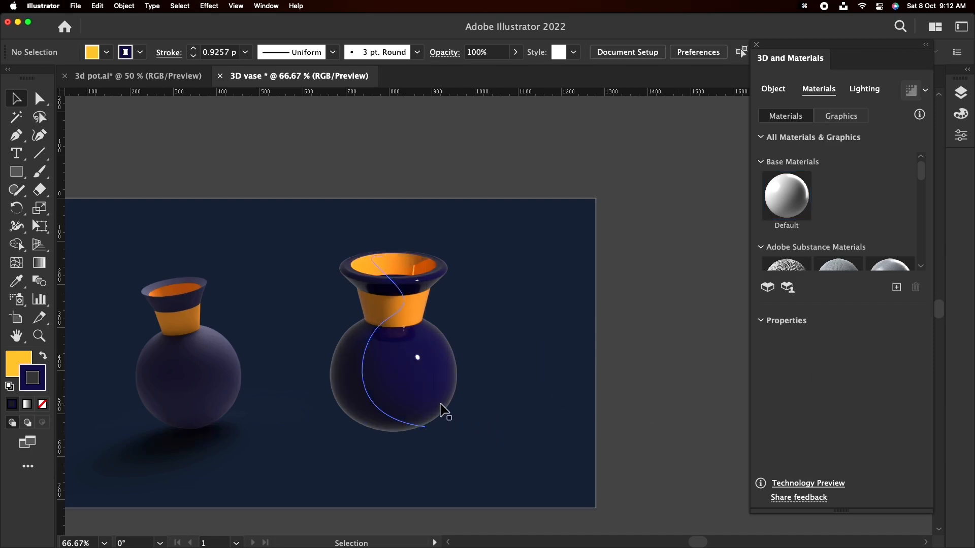
left_click(862, 90)
left_click(847, 340)
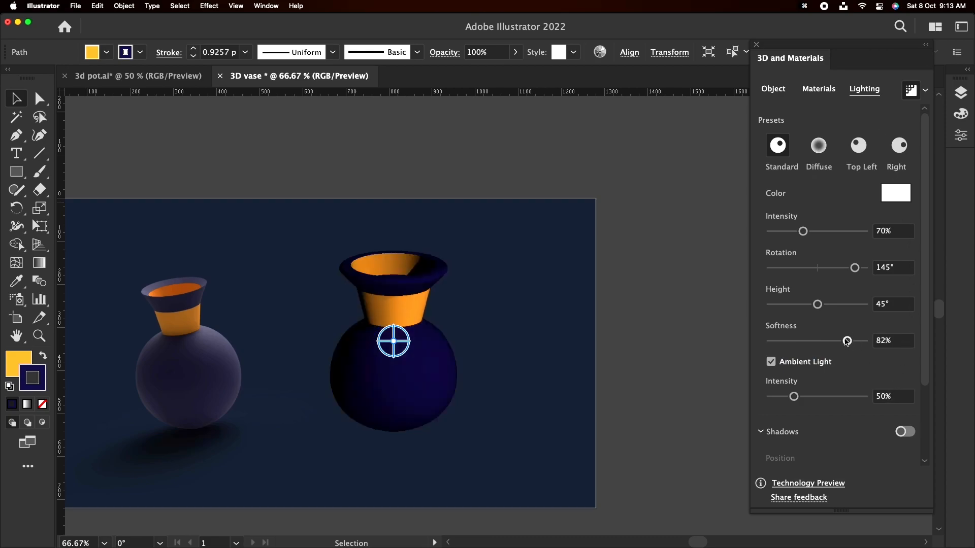
left_click(842, 396)
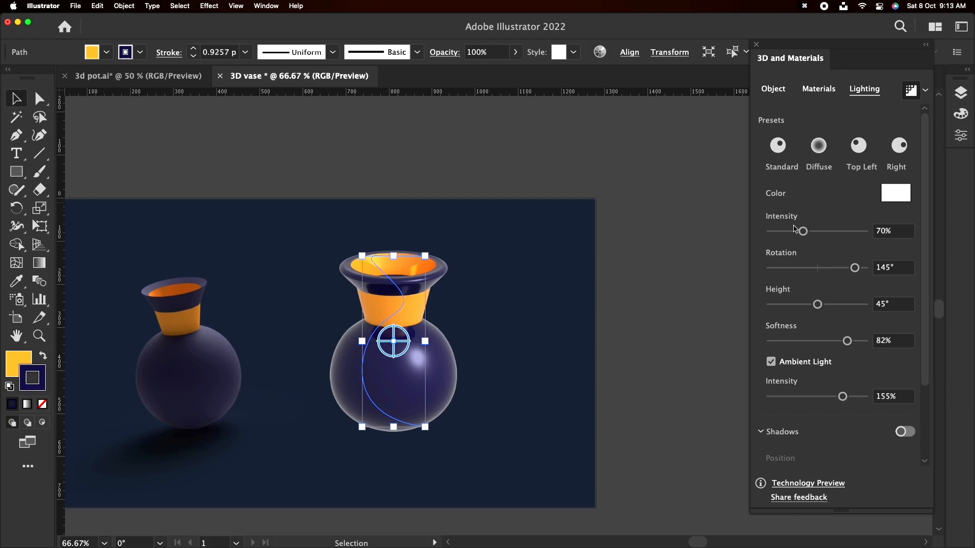
left_click(811, 232)
scroll(442, 400, "up", 1)
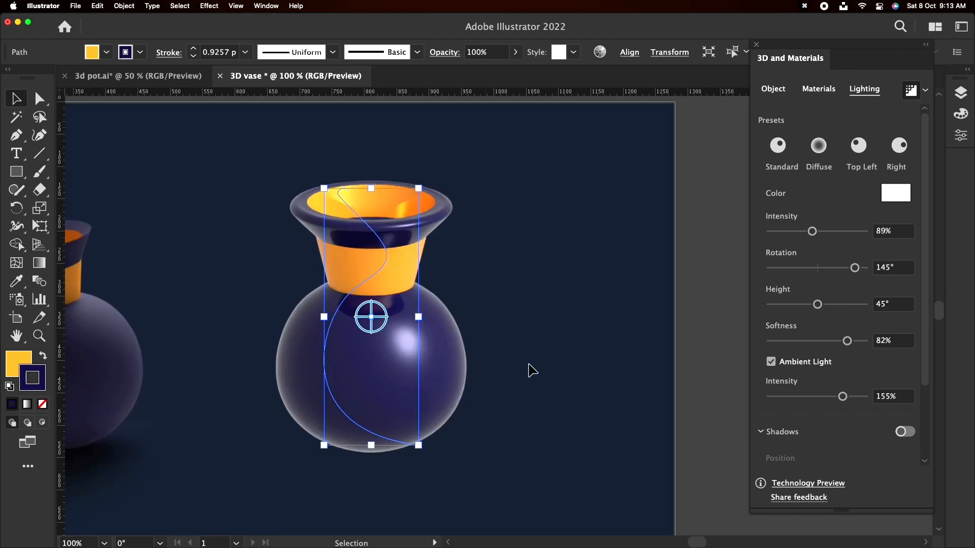
Set the large vase's light Softness to 86%, Ambient Light Intensity to 21% and light Intensity to 200%, and deselect it
mouse_move(845, 344)
left_mouse_down()
mouse_move(768, 348)
mouse_move(851, 340)
left_mouse_up()
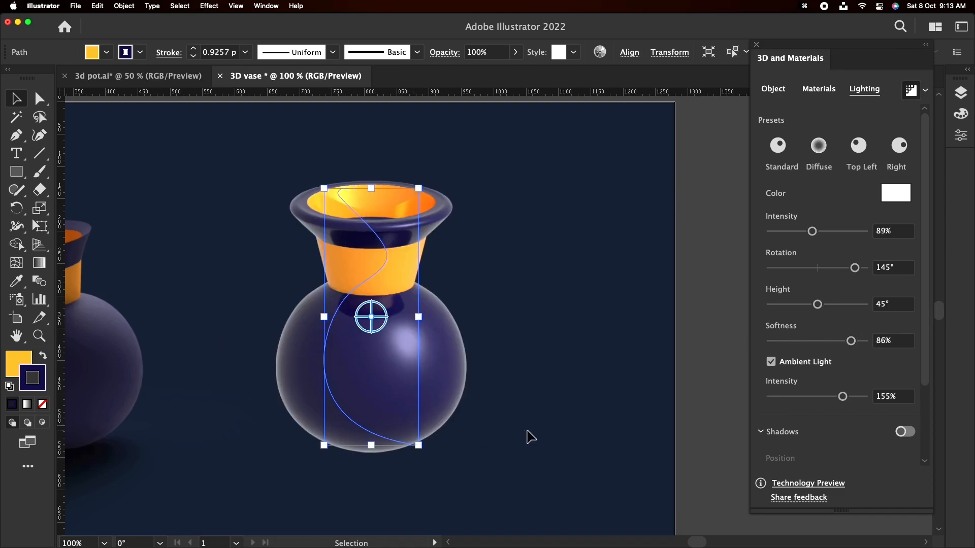
left_click(781, 399)
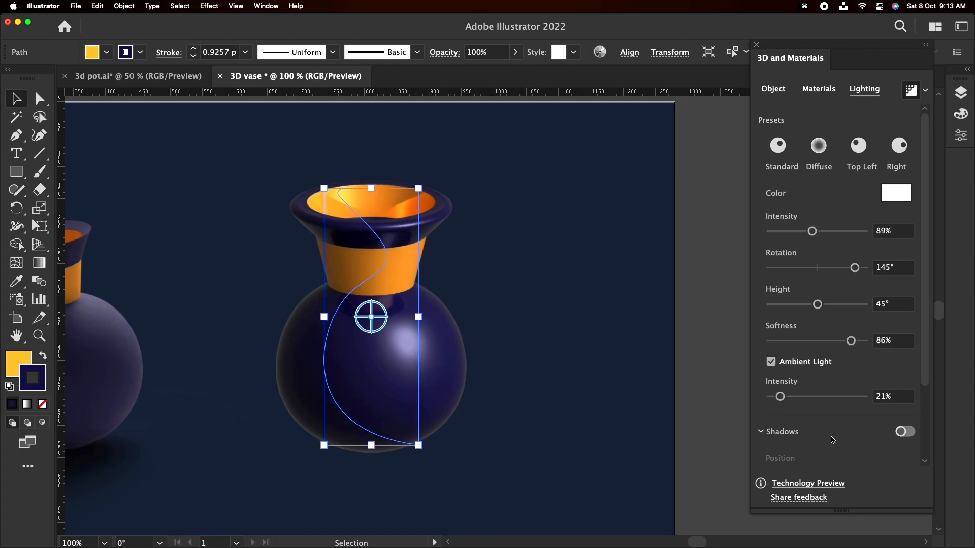
left_click_drag(810, 234, 866, 233)
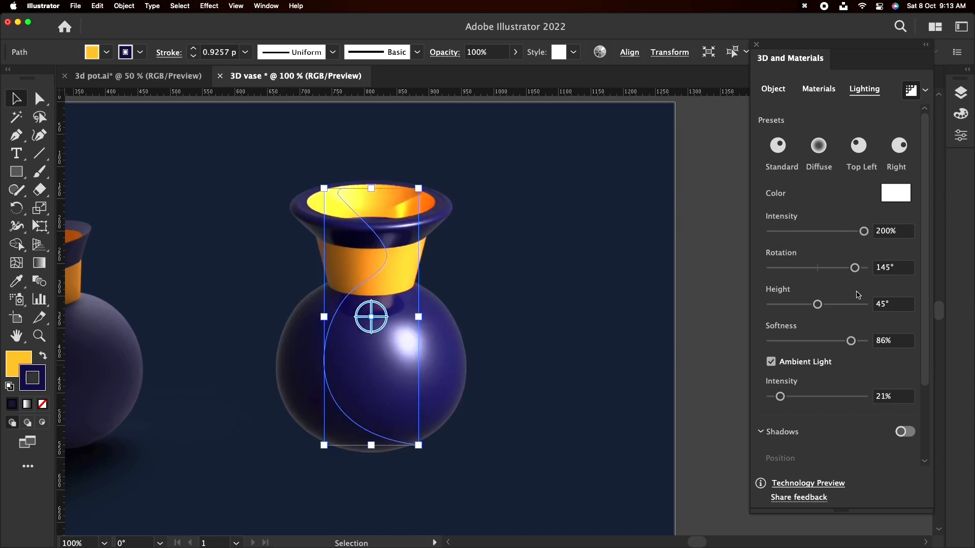
left_click(577, 345)
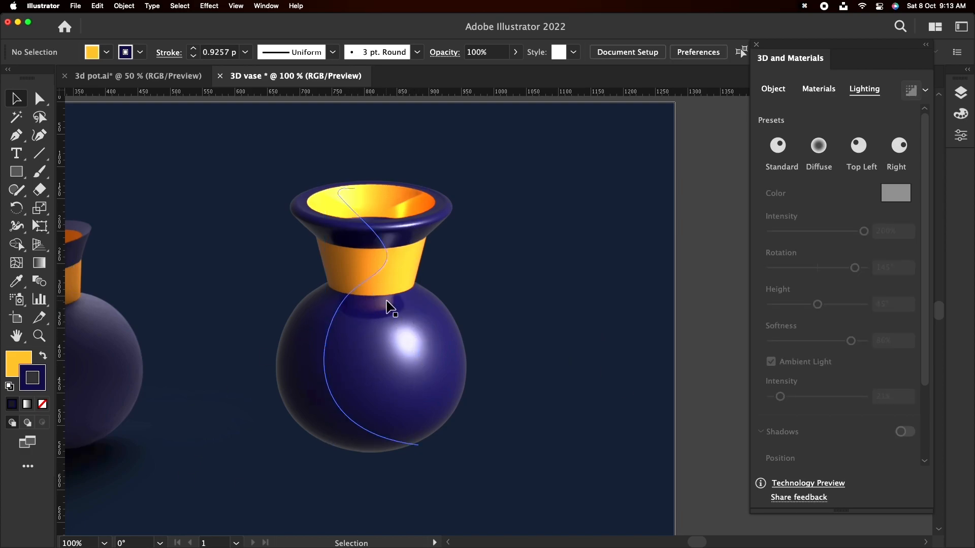
Try a pale lavender light colour on the large vase and deselect it to view the effect
left_click(405, 363)
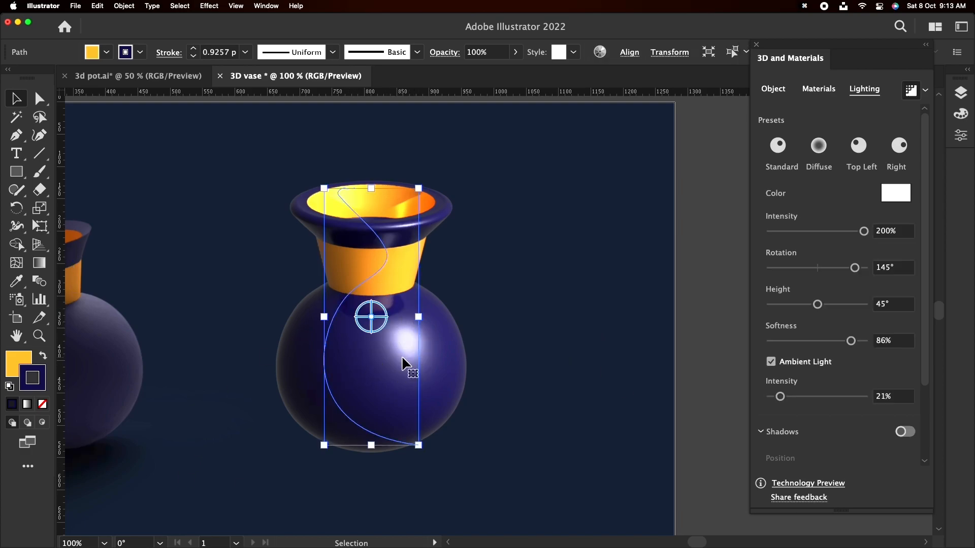
left_click(903, 204)
left_click_drag(499, 144, 862, 162)
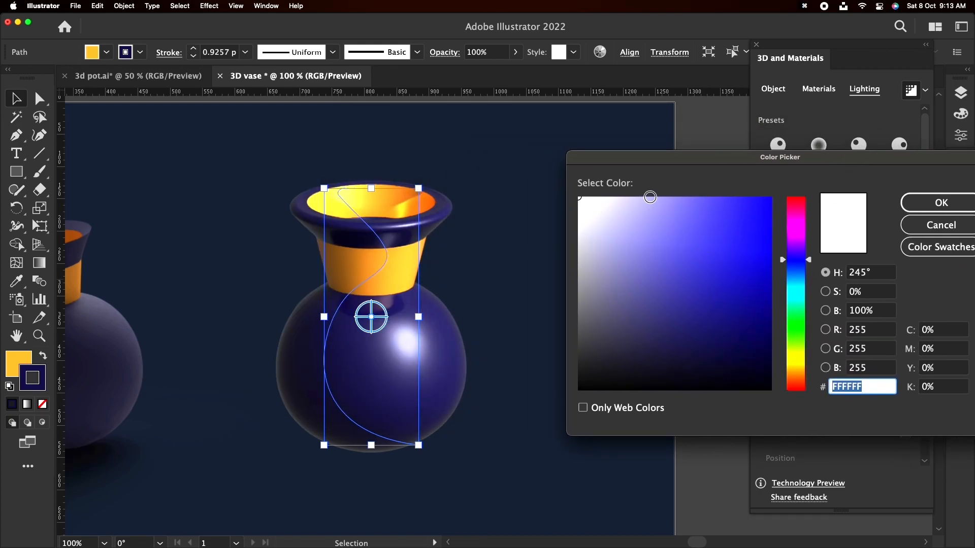
left_click(650, 197)
left_click(901, 204)
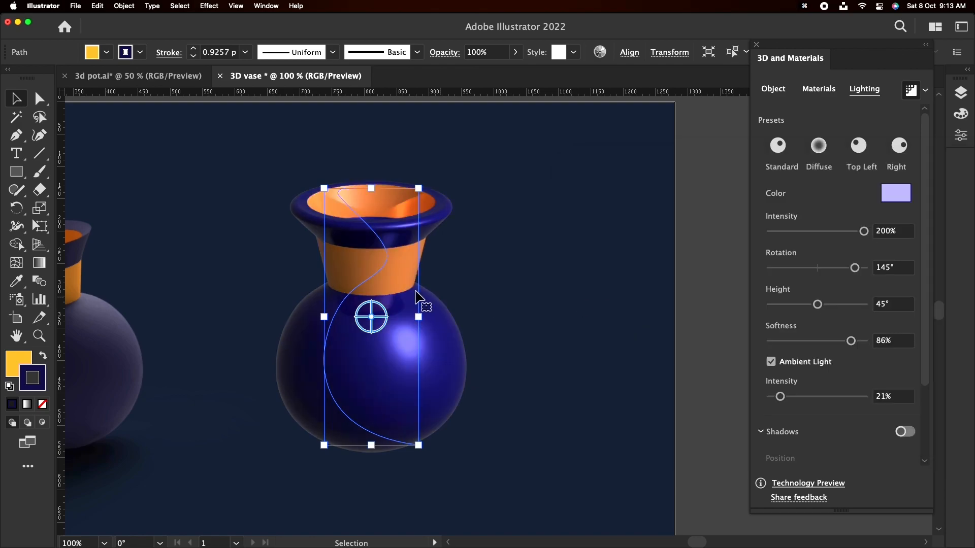
left_click(490, 230)
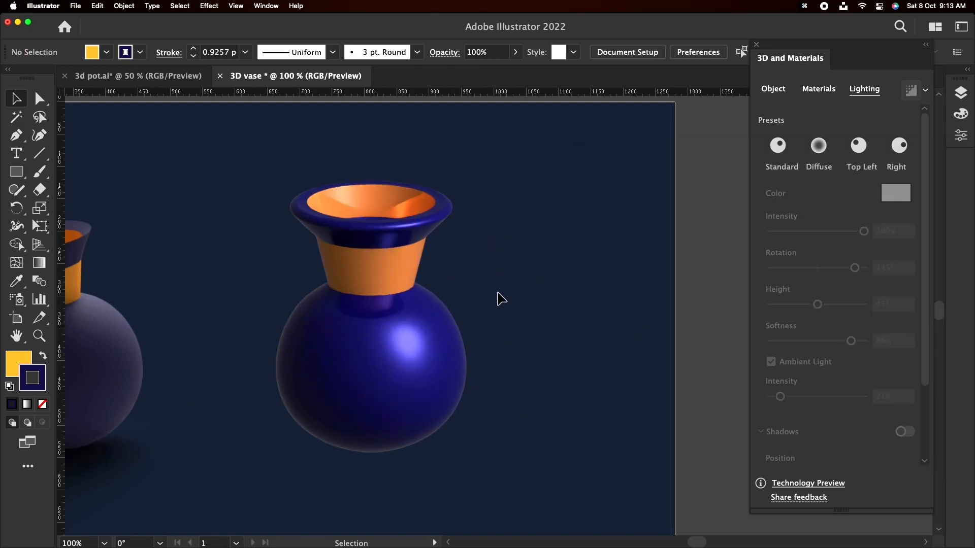
Try a pink light colour on the large vase and deselect it to view the effect
left_click(448, 341)
left_click(908, 192)
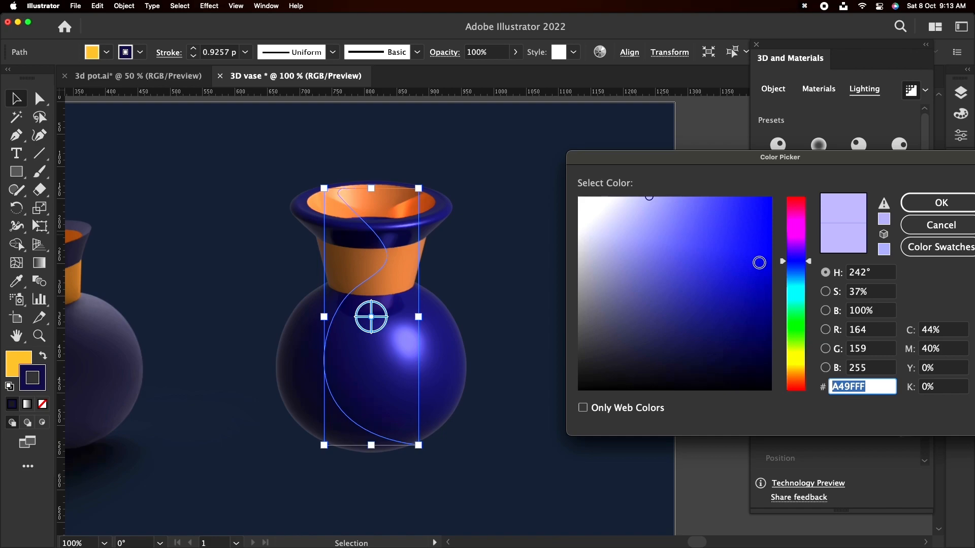
left_click_drag(807, 230, 805, 205)
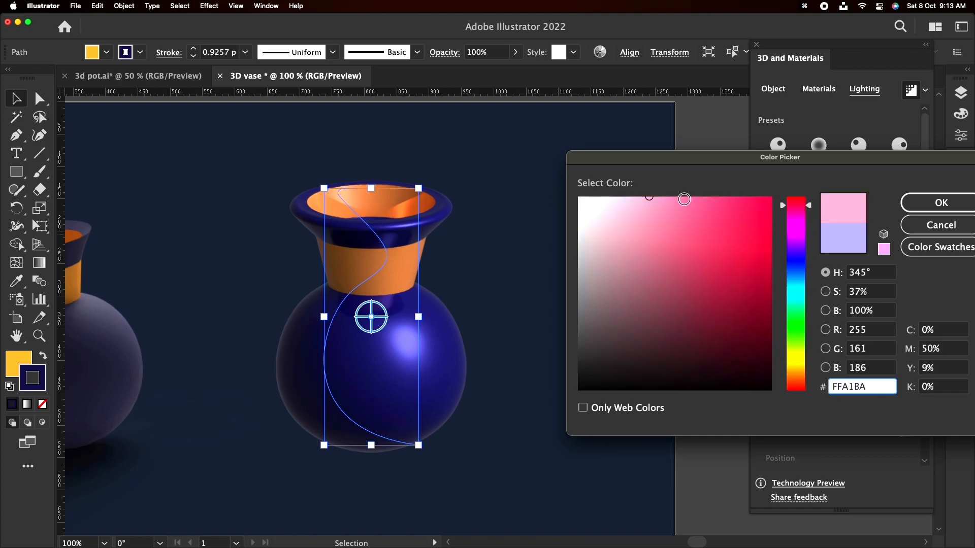
left_click(684, 200)
left_click(941, 203)
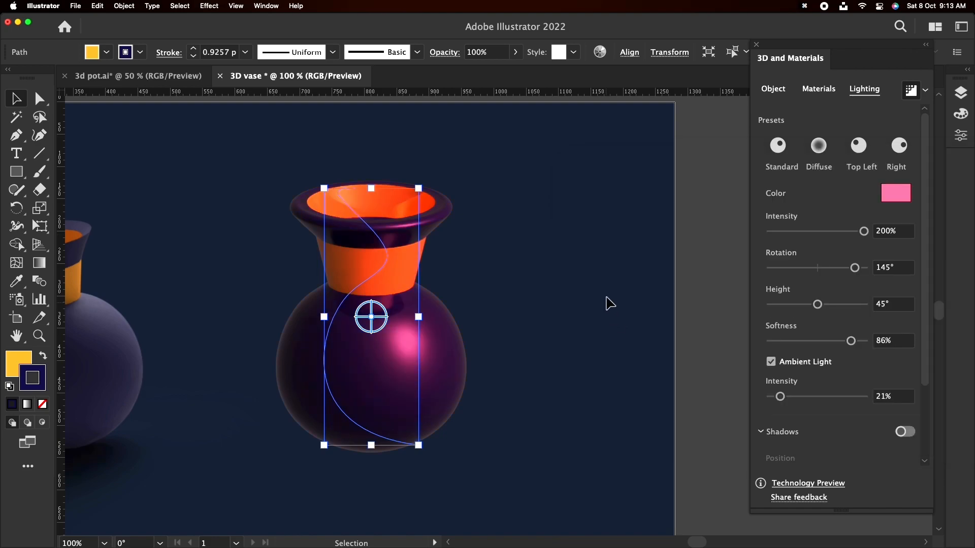
left_click(580, 333)
Set the large vase's light colour back to white and deselect it
left_click(465, 364)
left_click(537, 300)
left_click(461, 355)
left_click(902, 201)
left_click_drag(718, 200, 561, 173)
left_click(957, 199)
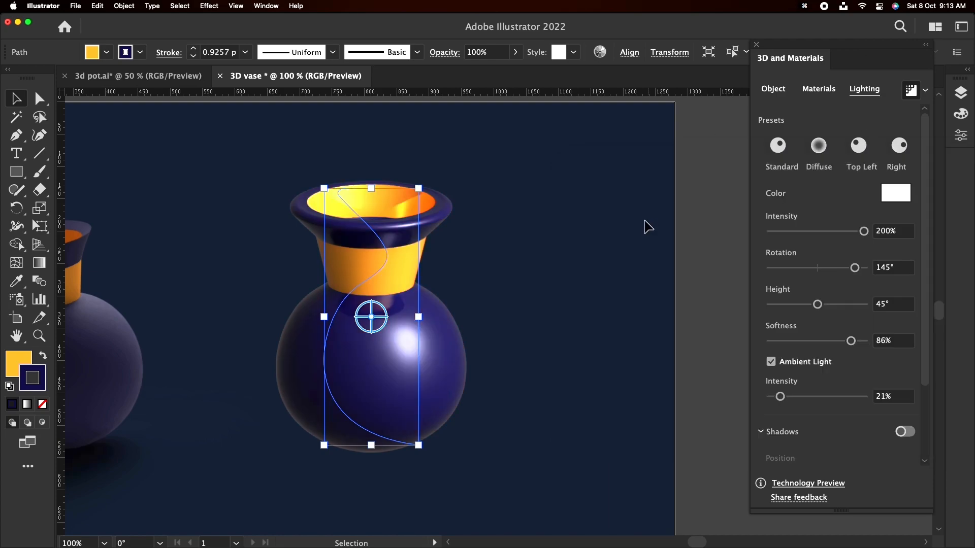
left_click(594, 209)
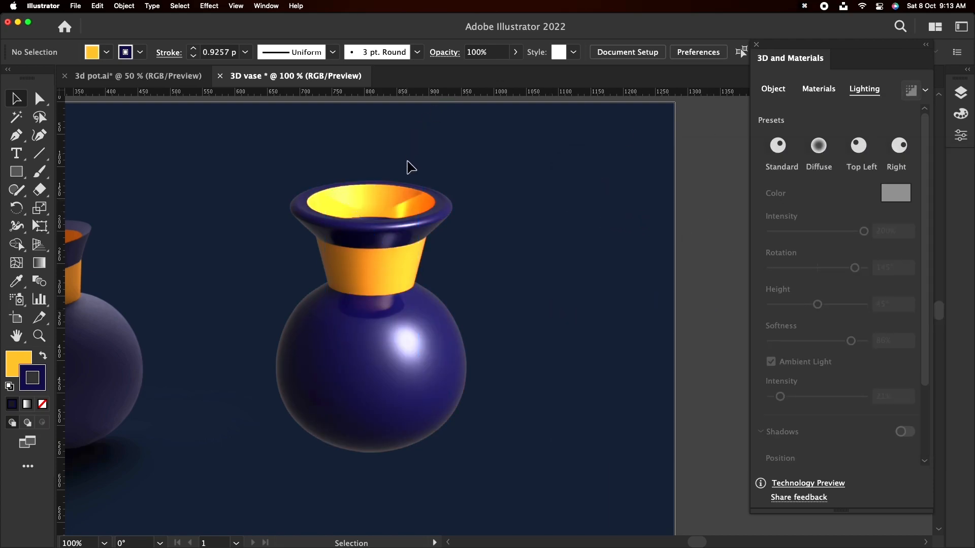
Turn on the large vase's shadow, position it Below Object with Shadow Bounds at 400%, and deselect the vase
left_click(416, 317)
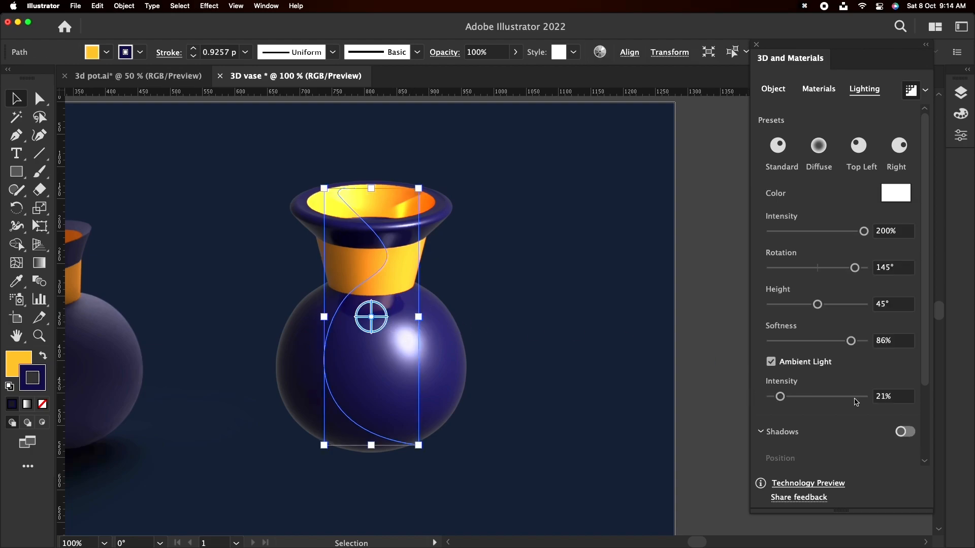
scroll(858, 414, "down", 3)
left_click(903, 338)
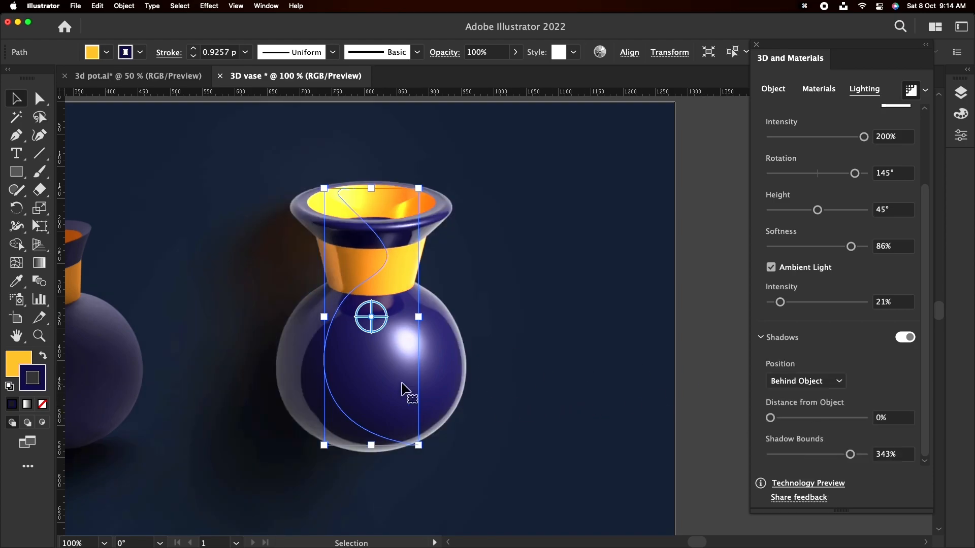
left_click(548, 319)
left_click(356, 316)
left_click(834, 380)
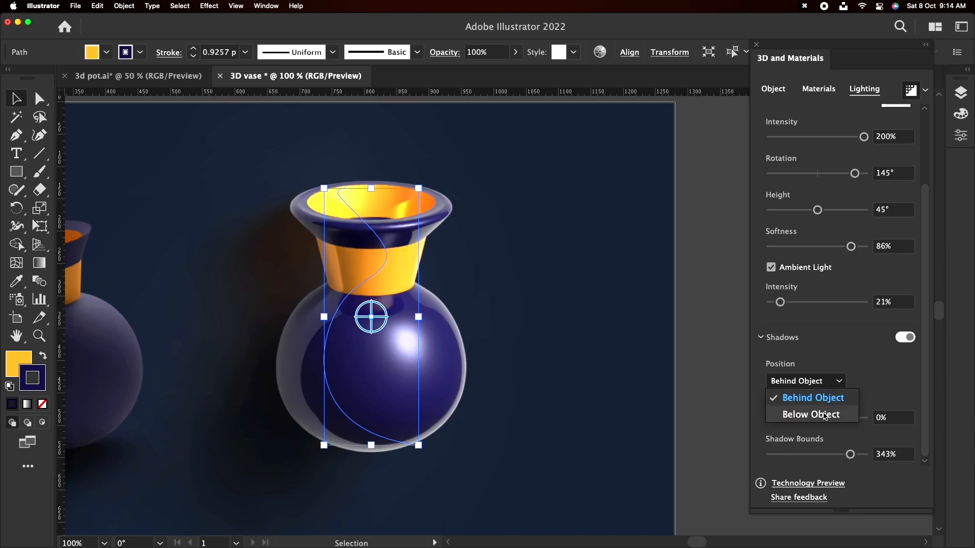
left_click(530, 316)
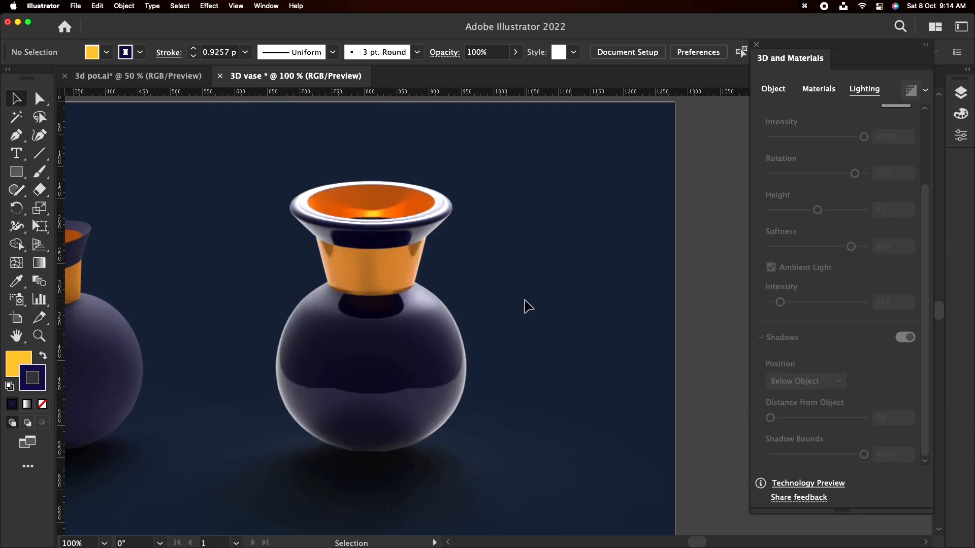
Move the large vase slightly right, farther from the small vase, and deselect it
scroll(545, 334, "down", 1)
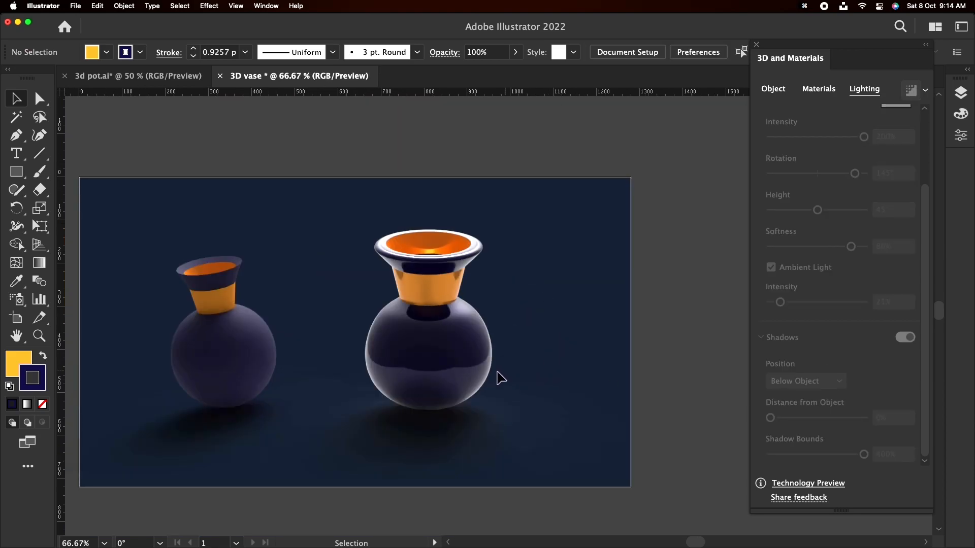
left_click_drag(432, 381, 448, 380)
left_click(555, 312)
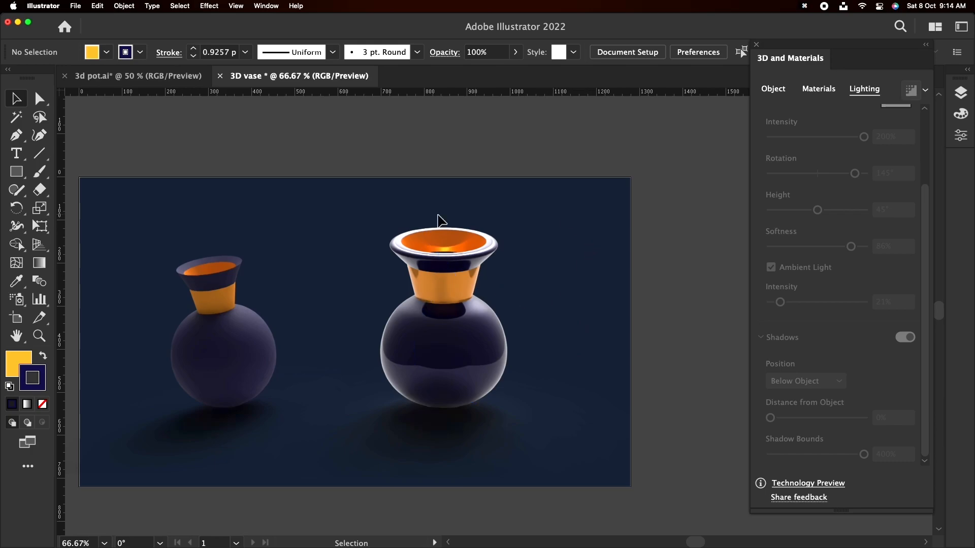
left_click(211, 358)
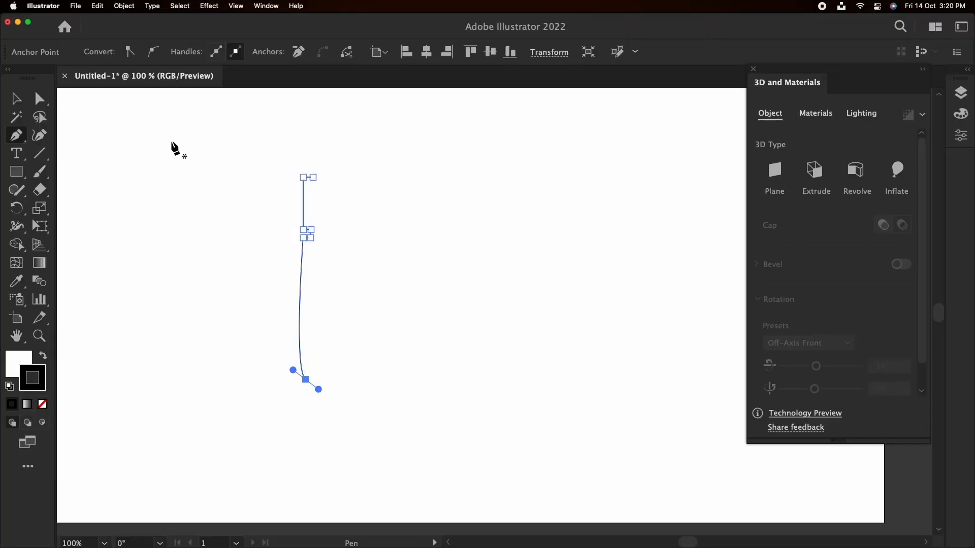
Revolve the drawn bottle profile 360° from its right edge and adjust its anchors to widen the flared cap and round out the body
key("v")
left_click(223, 175)
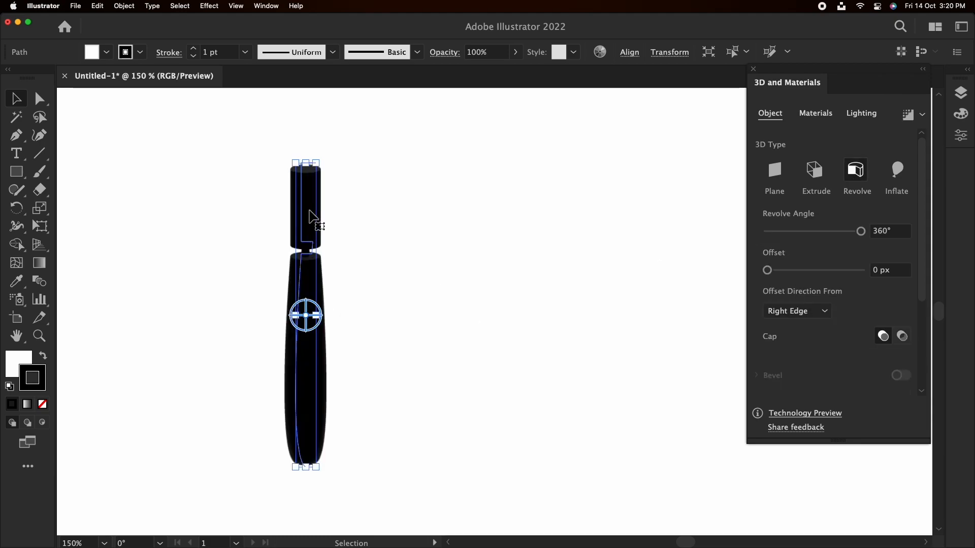
left_click_drag(353, 169, 336, 165)
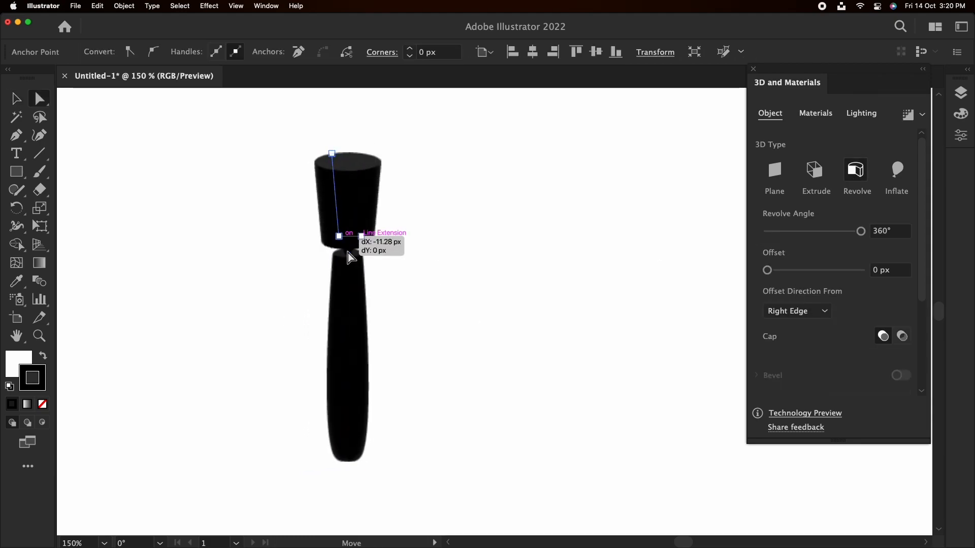
left_click_drag(313, 443, 311, 427)
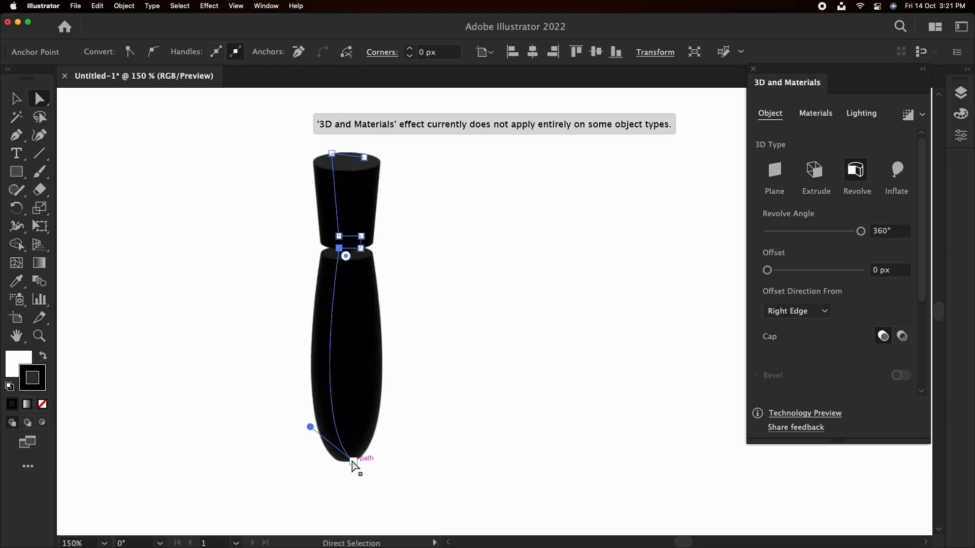
left_click_drag(353, 462, 344, 463)
Change the bottle profile's stroke colour to light pink F9A5A5
double_click(32, 377)
left_click(641, 200)
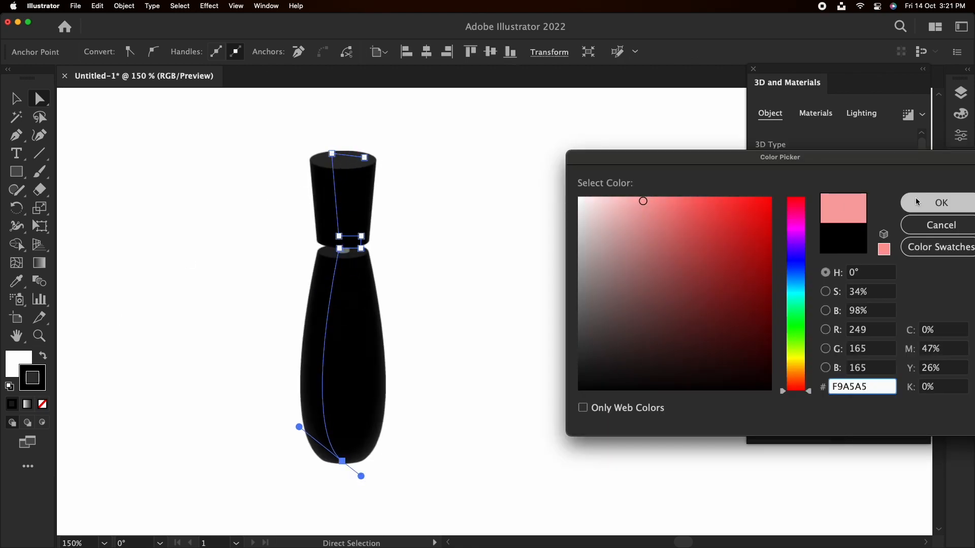